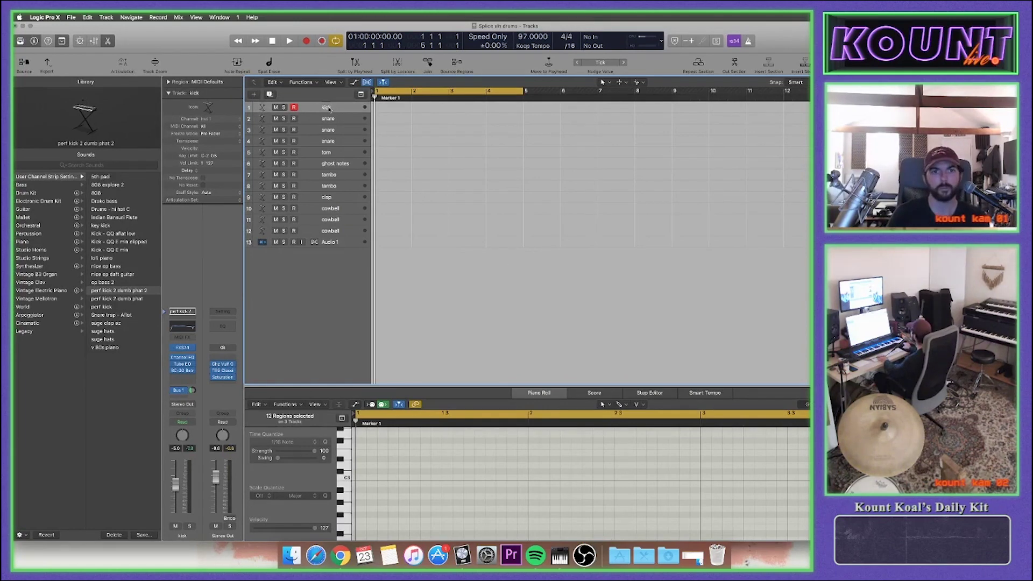
Insert RC-20 Retro Color on the kick channel strip and close its plug-in window.
click(183, 371)
key(super+w)
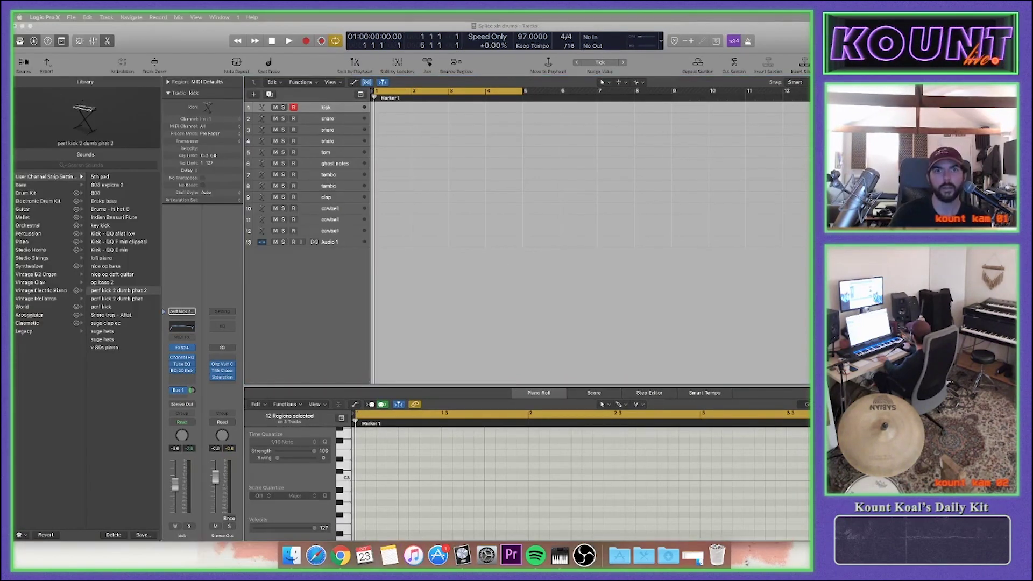
Select the tom track, then play back the drum beat and stop it.
click(506, 286)
key(space)
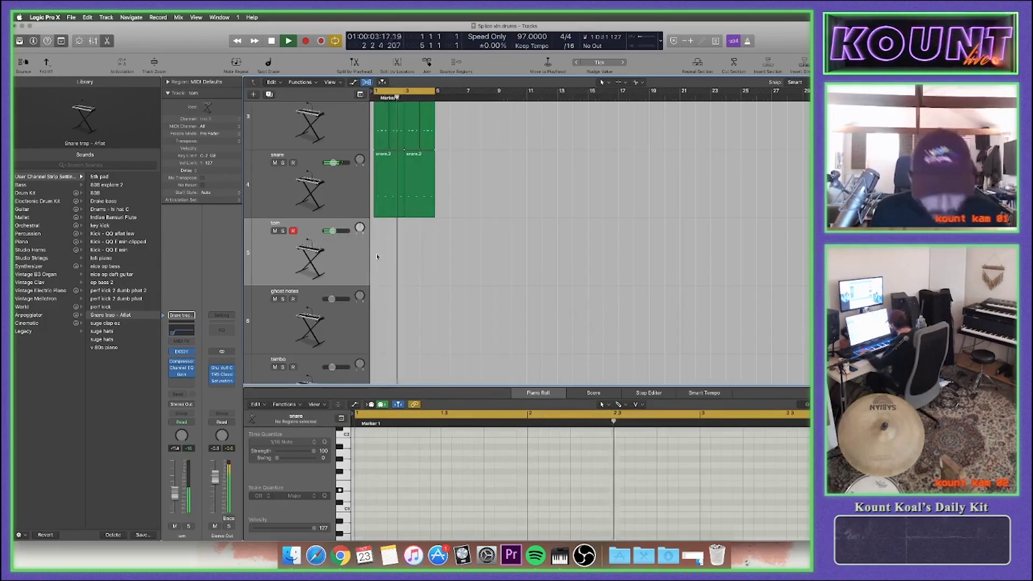
scroll(424, 277, down, 5)
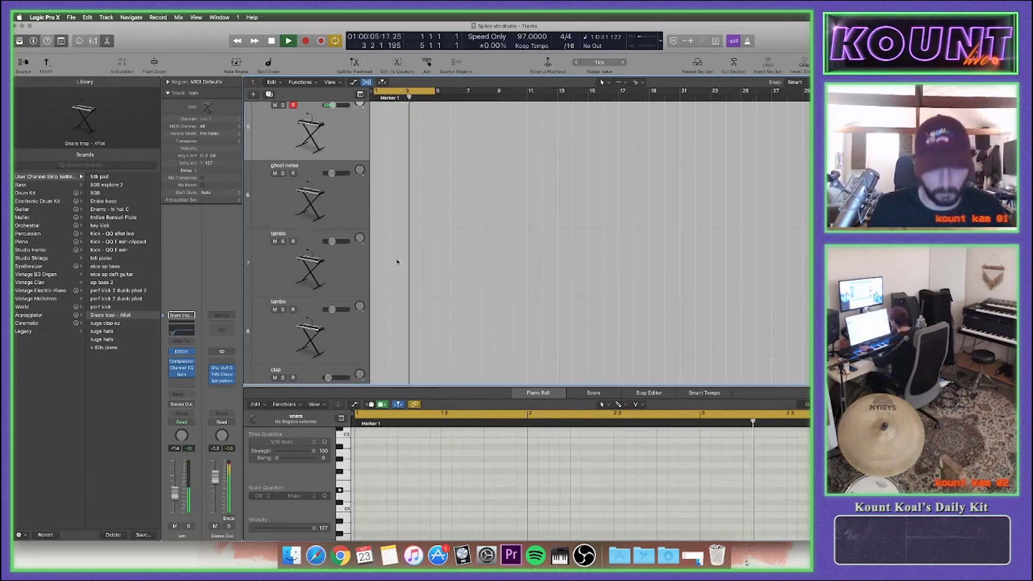
key(space)
Add a new audio track below the tom track.
key(alt+super+a)
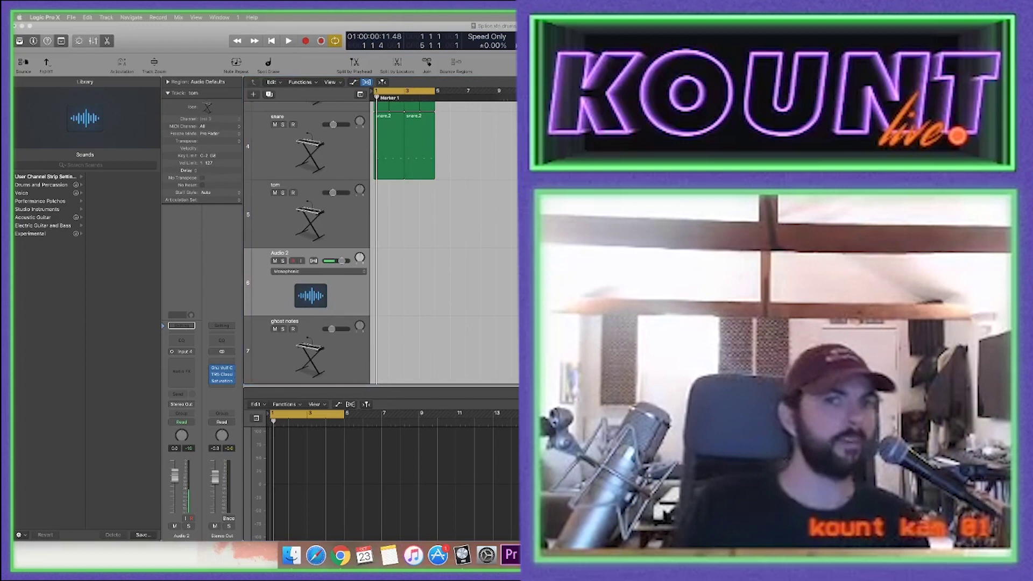
scroll(461, 200, up, 4)
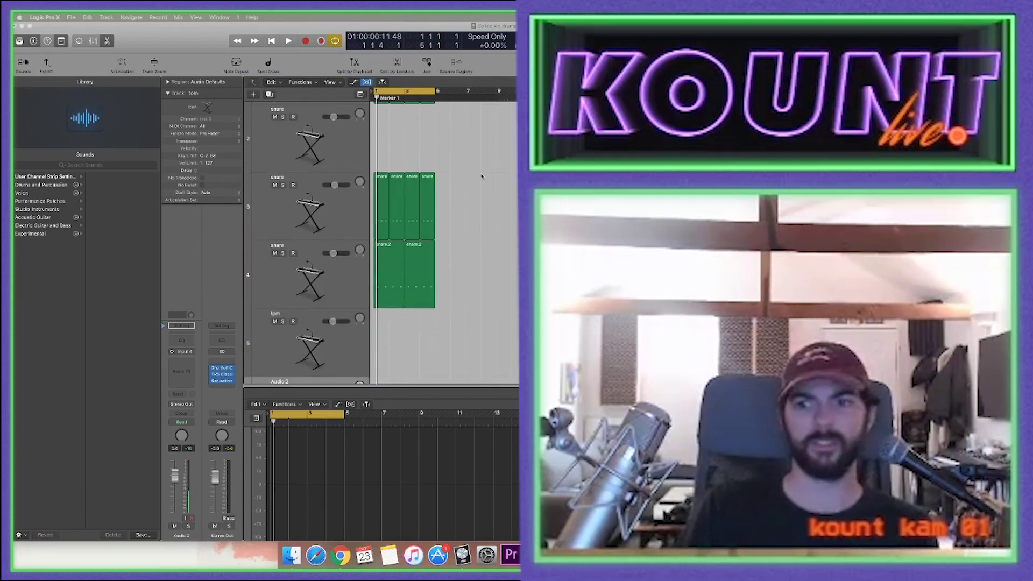
scroll(475, 240, down, 3)
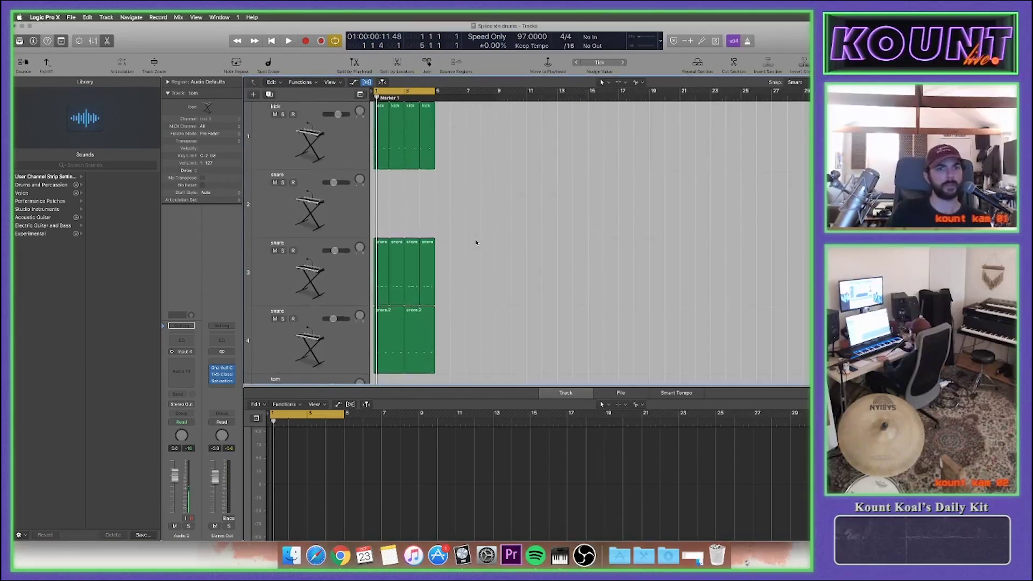
scroll(475, 240, up, 3)
scroll(422, 189, up, 2)
scroll(498, 224, down, 1)
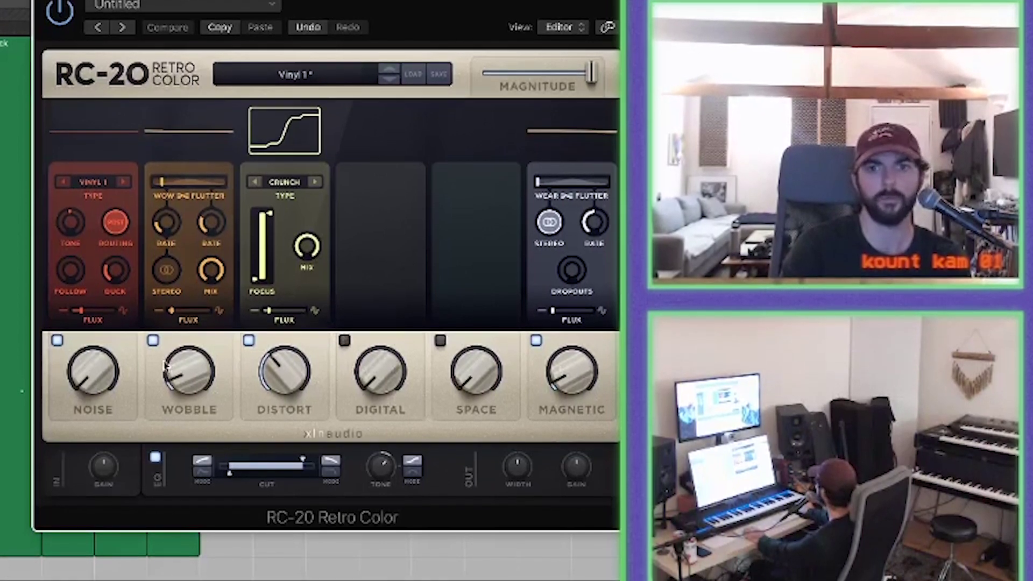
Turn off the Wobble module in the kick's RC-20 and reposition the window.
click(152, 340)
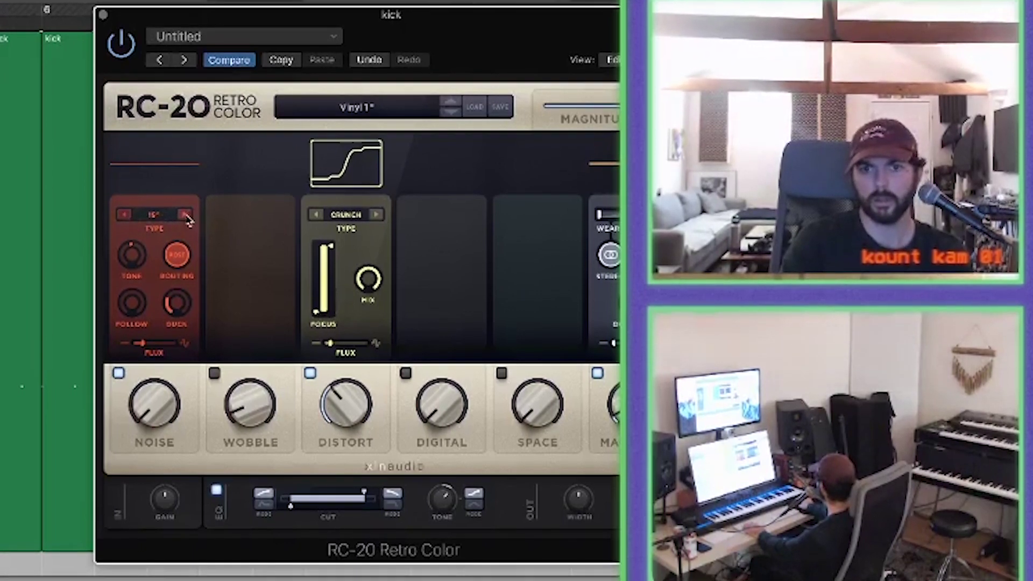
drag(340, 3, 452, 57)
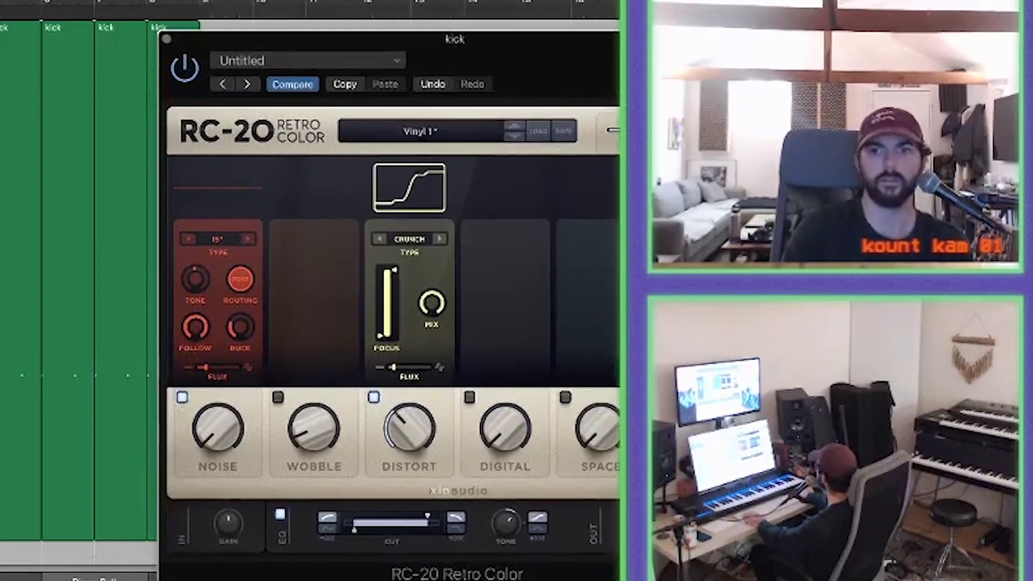
drag(582, 78, 535, 58)
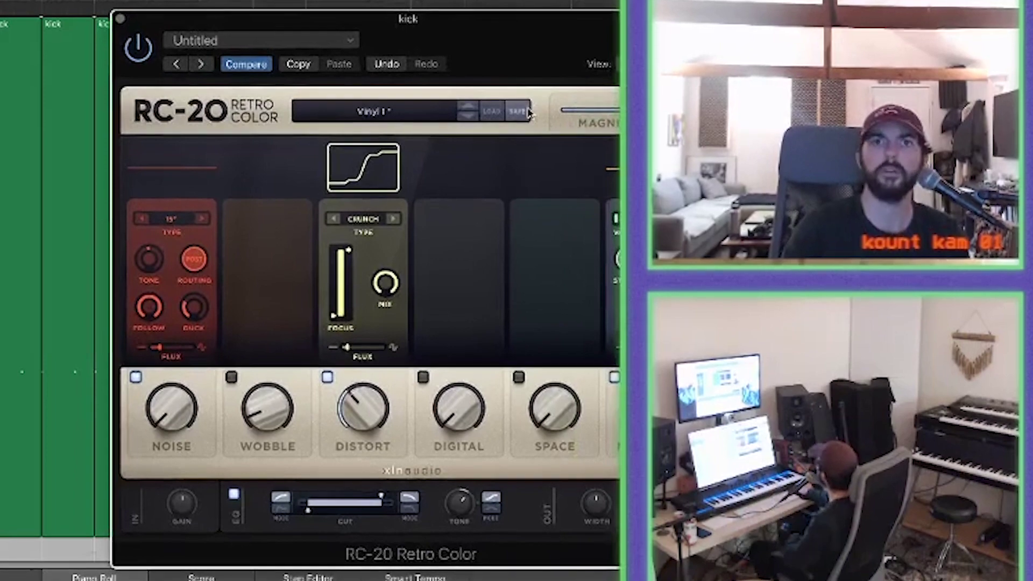
drag(505, 101, 475, 103)
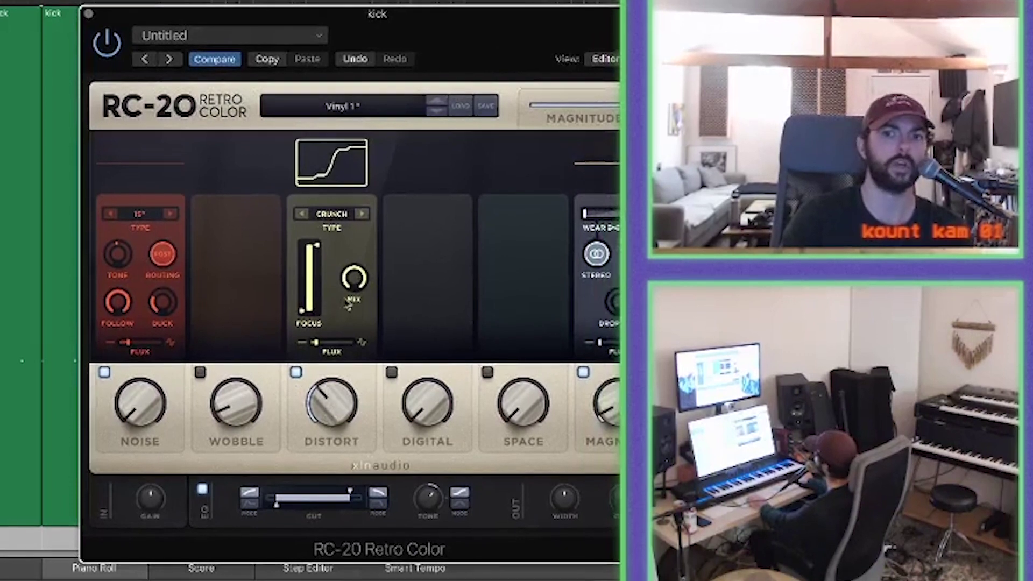
Change the RC-20 EQ's low-cut filter mode.
mouse_move(571, 523)
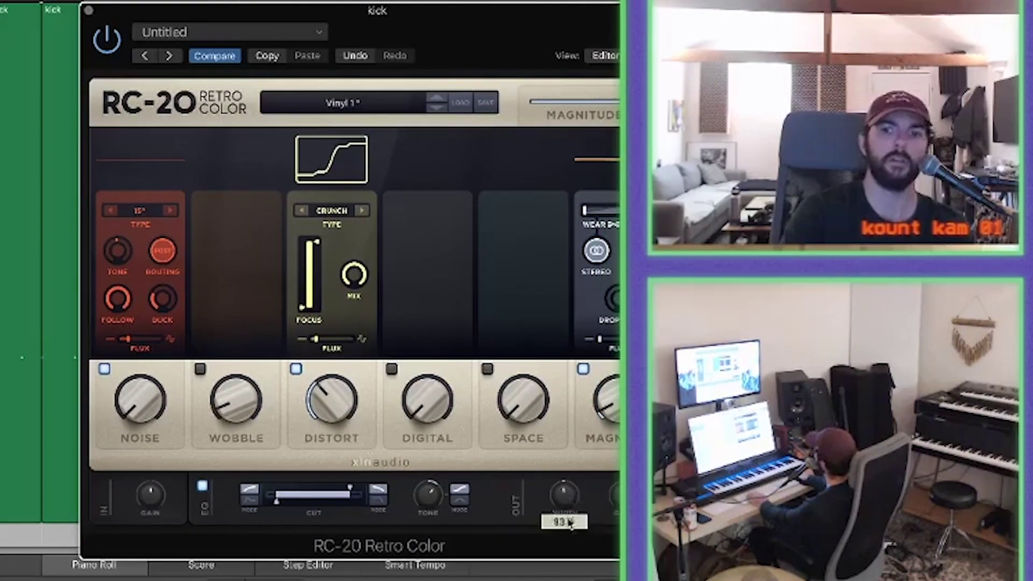
click(250, 499)
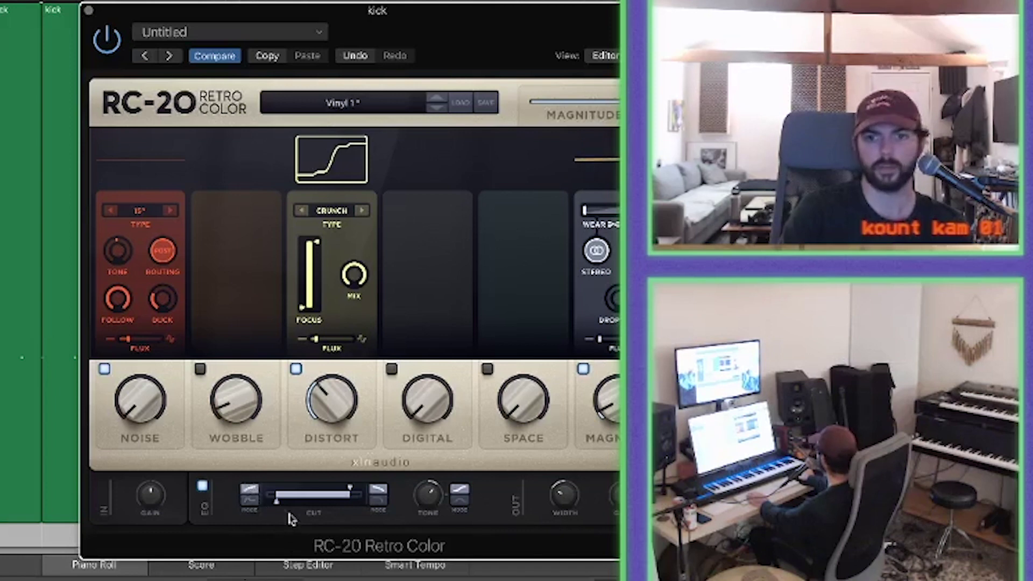
drag(285, 11, 308, 11)
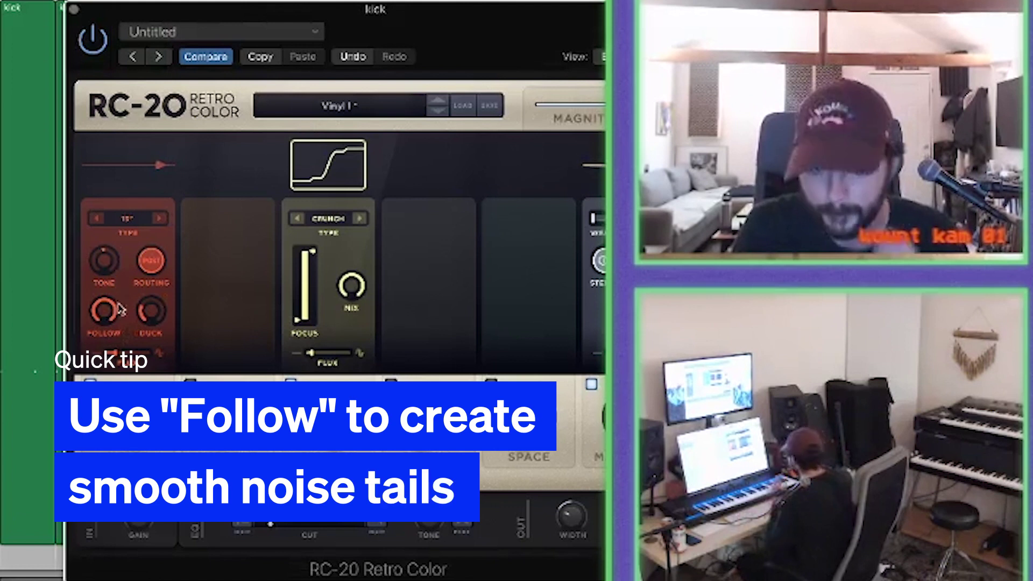
Lower the kick RC-20 noise Follow to 66% and the Noise amount to 12%.
mouse_move(101, 316)
drag(101, 316, 104, 359)
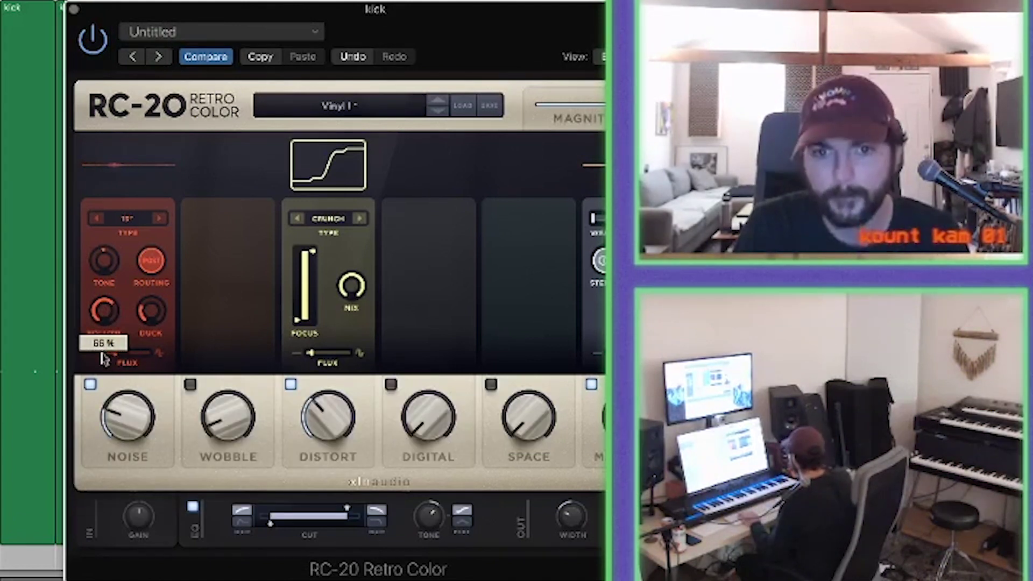
drag(128, 419, 151, 463)
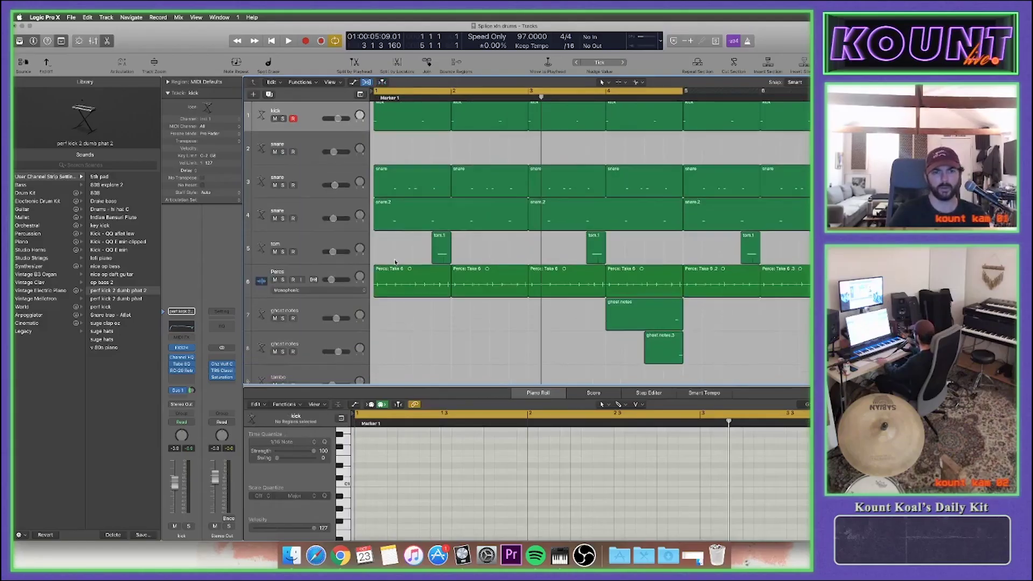
Select the snare track and solo it.
key(super+Left)
key(super+Left)
key(super+Left)
click(291, 178)
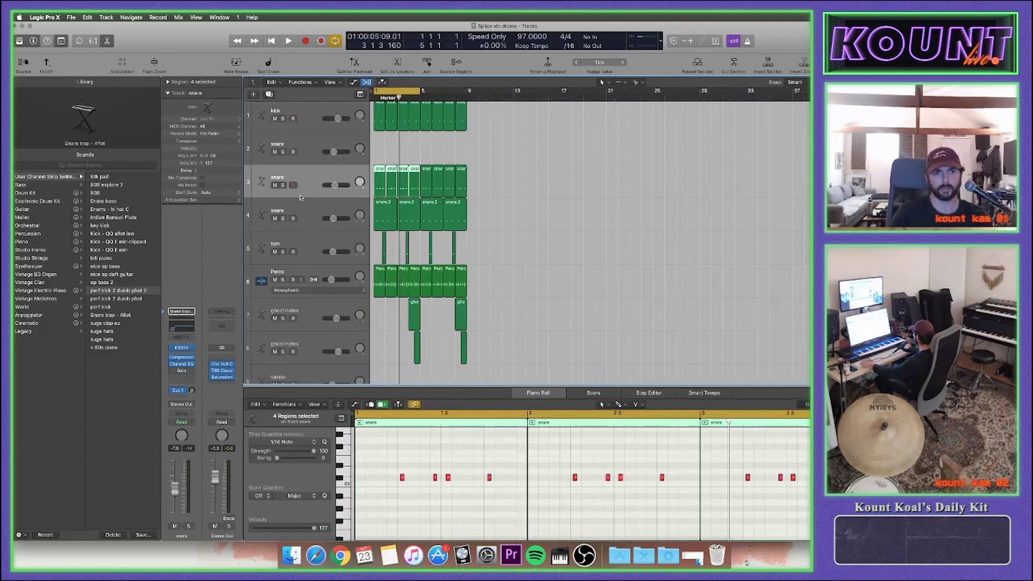
key(super+Right)
key(super+Right)
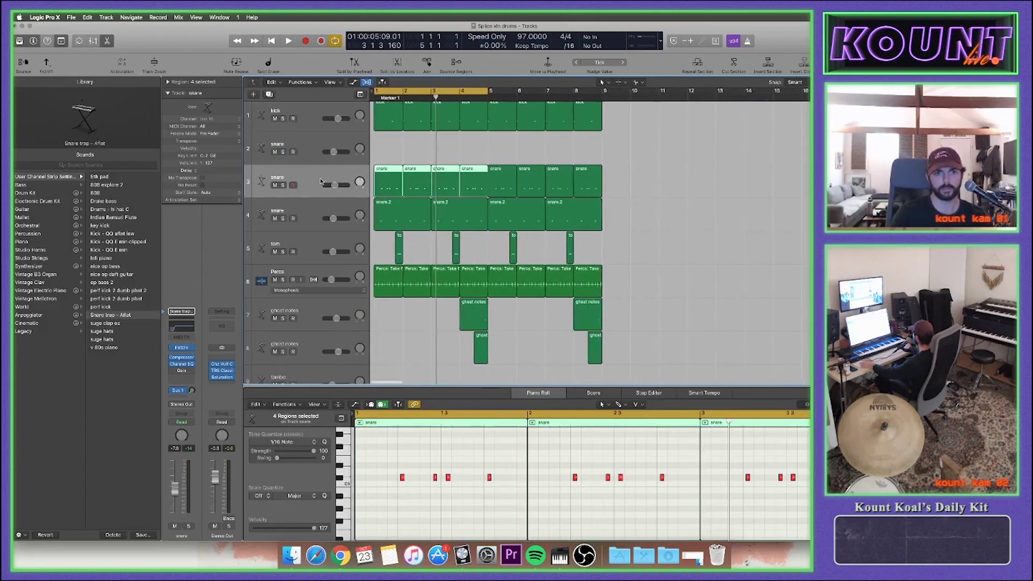
key(s)
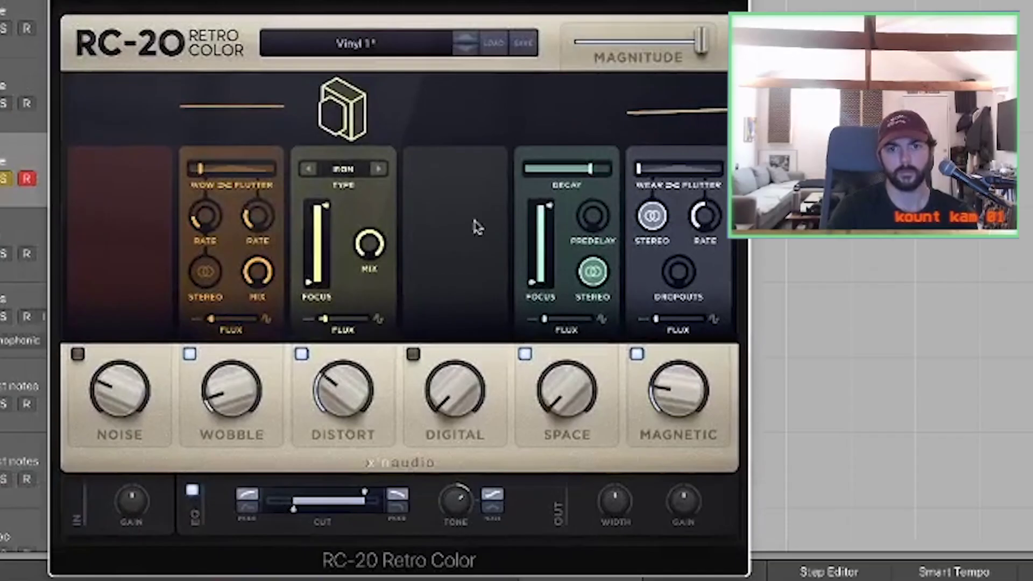
Enable the snare RC-20 Noise module with White noise at about 48%.
click(78, 355)
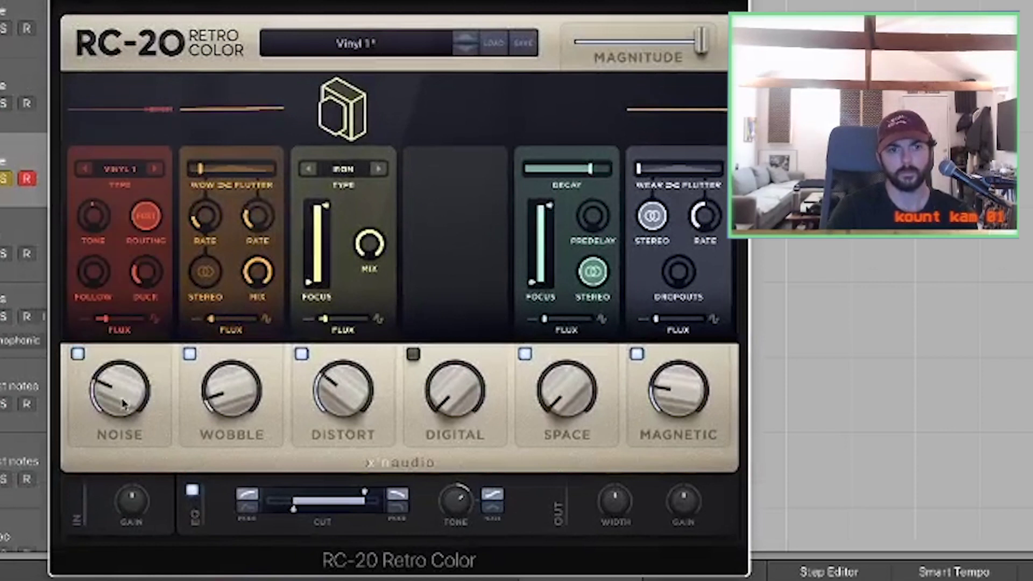
click(156, 170)
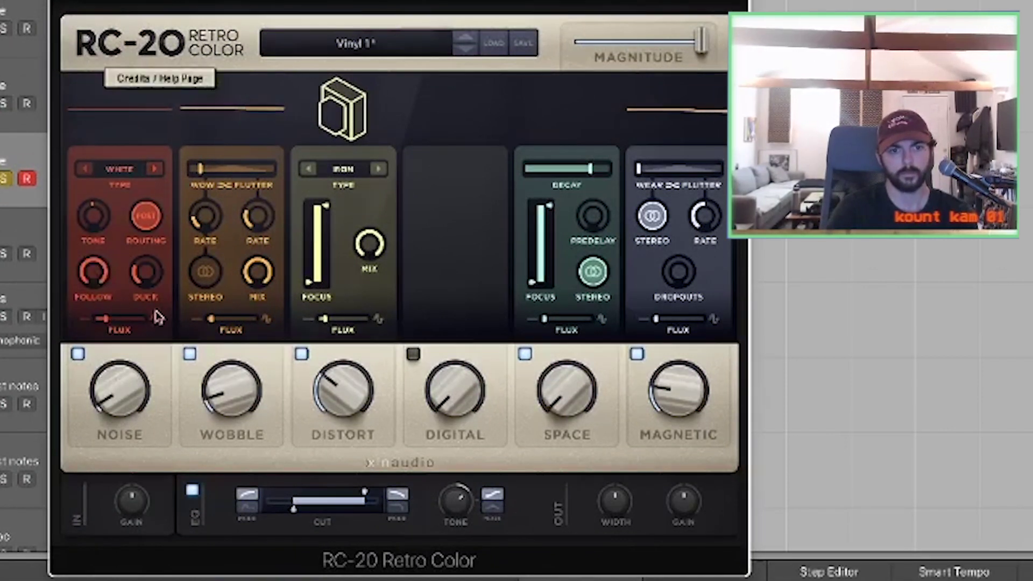
drag(146, 406, 116, 237)
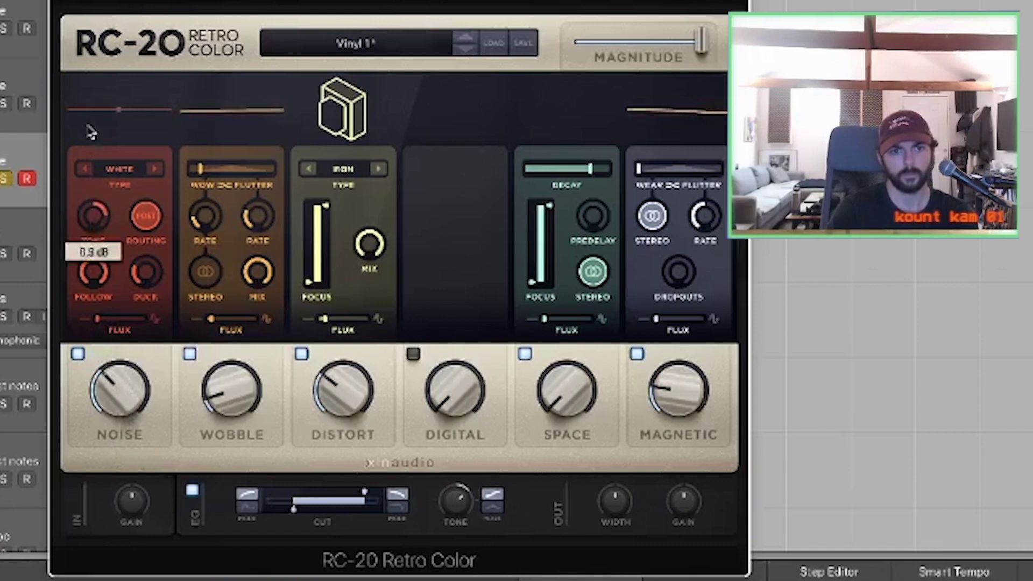
mouse_move(126, 407)
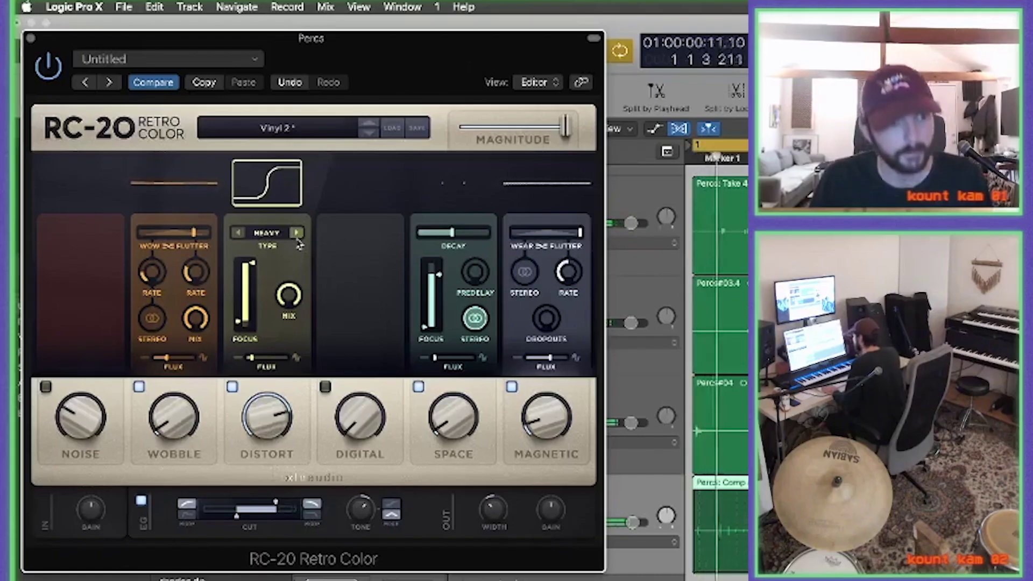
Switch RC-20 distortion to Zap, lower the Distort amount, and select the kick's piano roll.
click(296, 232)
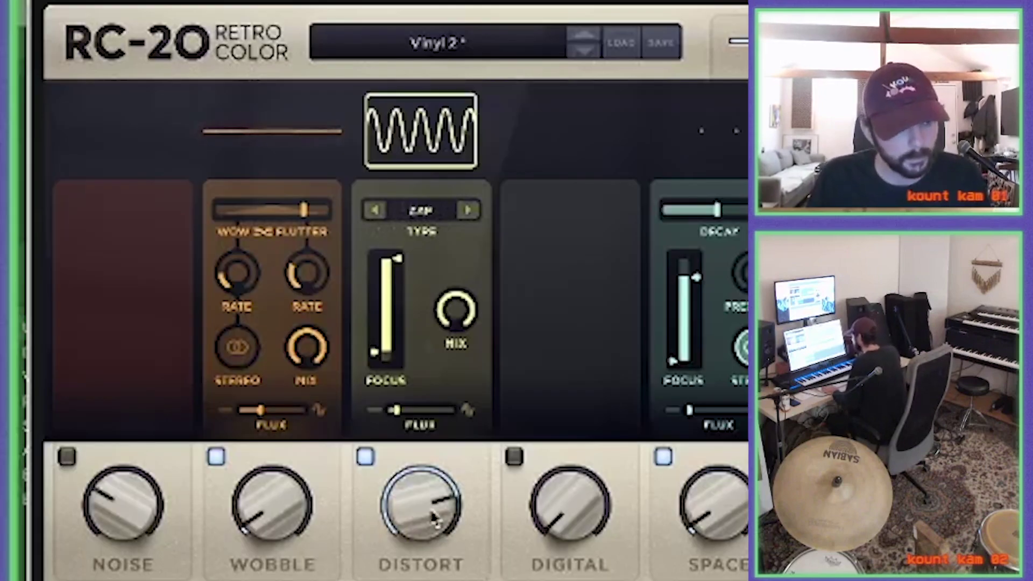
drag(436, 520, 436, 543)
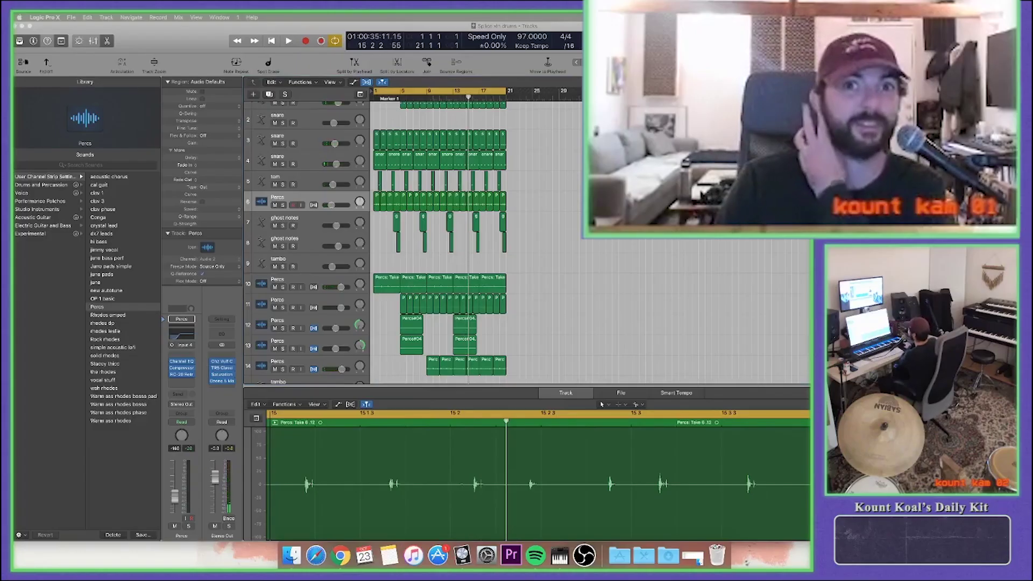
scroll(562, 224, up, 1)
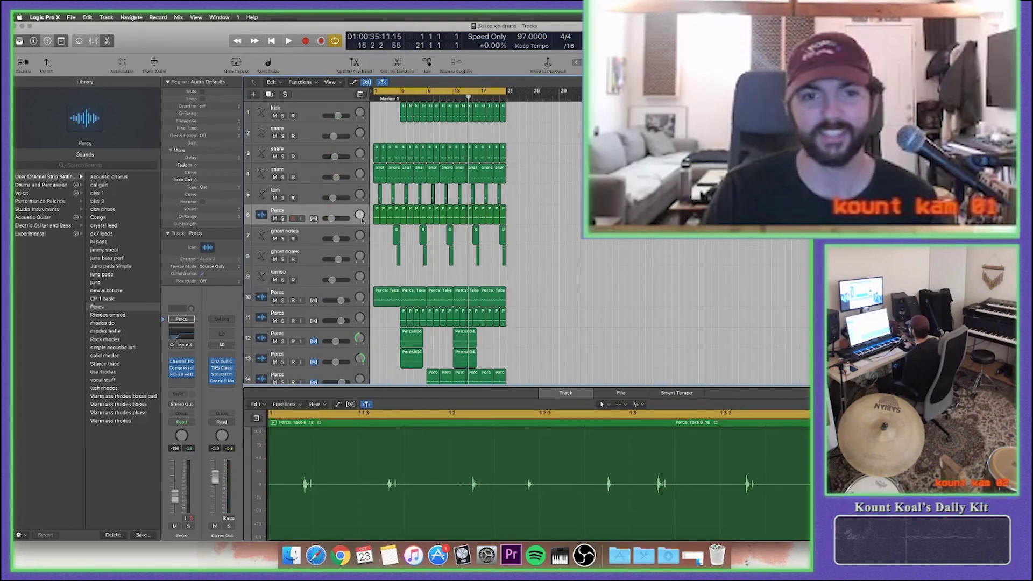
scroll(440, 341, down, 5)
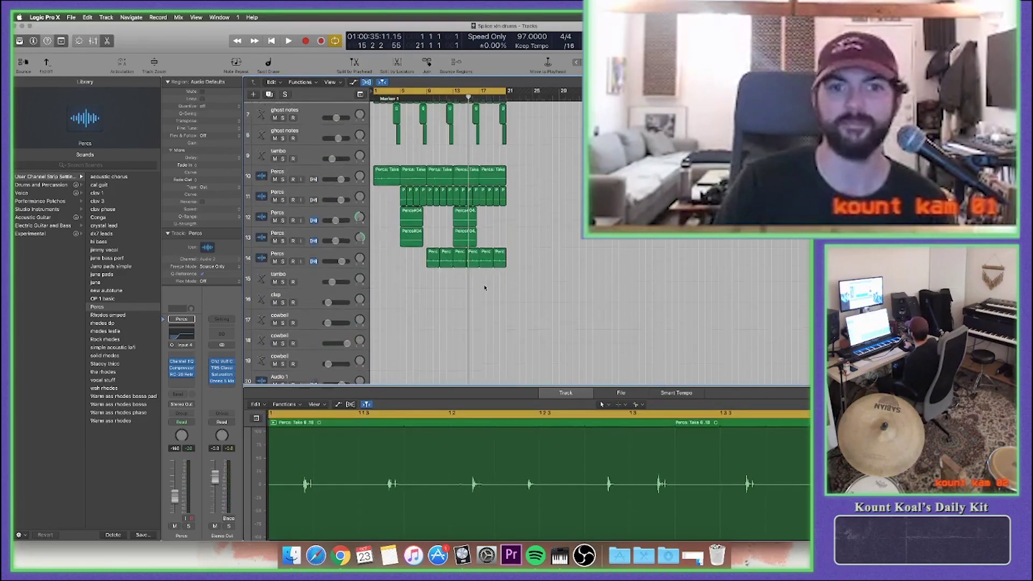
scroll(519, 269, up, 5)
key(Up)
key(Up)
key(Up)
key(Up)
key(Up)
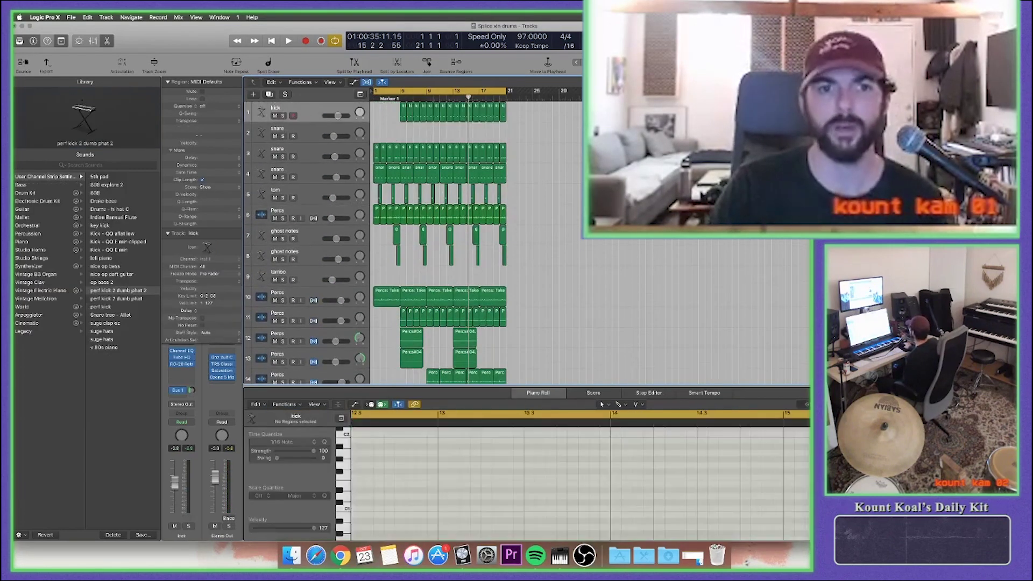
Collapse the Region inspector and pull the master RC-20 Distort Focus down to 20 Hz.
click(175, 84)
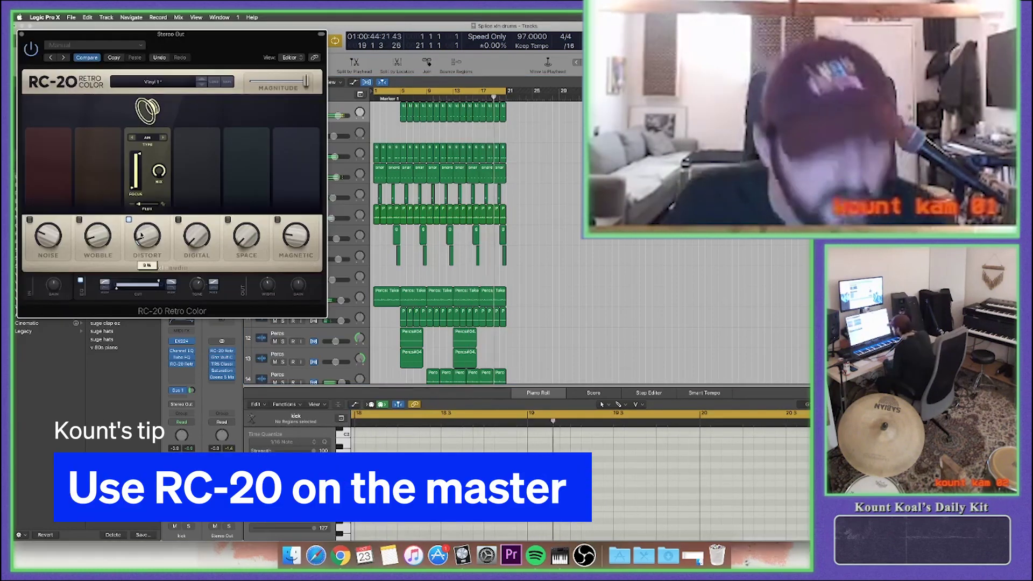
drag(138, 178, 137, 182)
drag(239, 304, 231, 317)
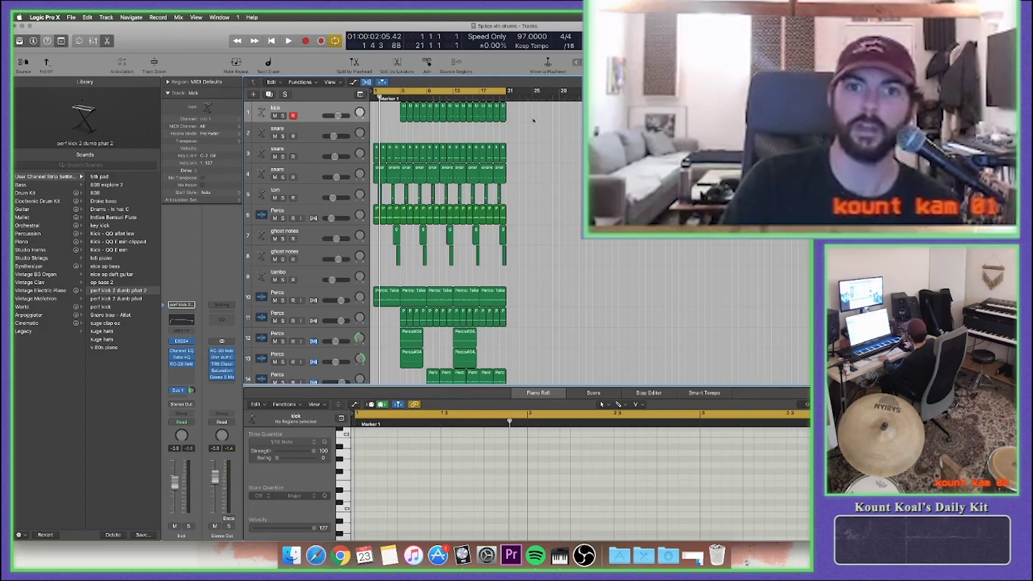
scroll(580, 474, right, 5)
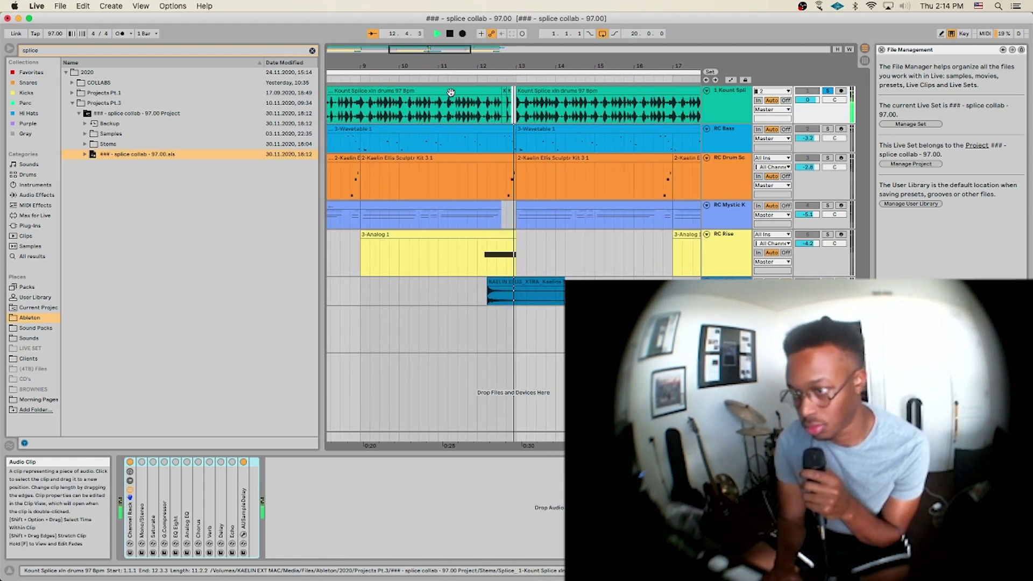
Stop playback, un-solo the first drum track, and zoom out the arrangement.
key(space)
click(827, 90)
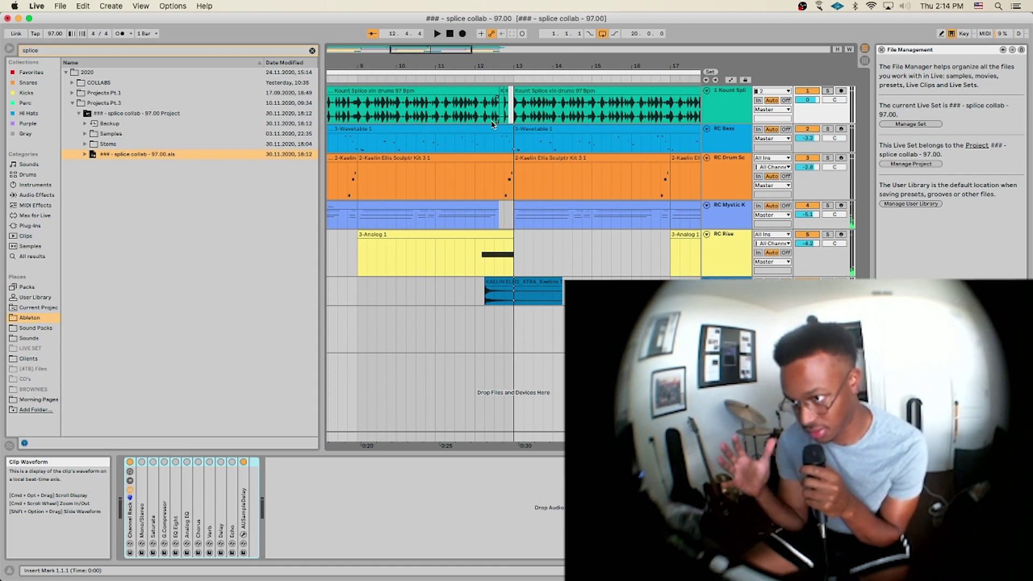
drag(397, 52, 397, 40)
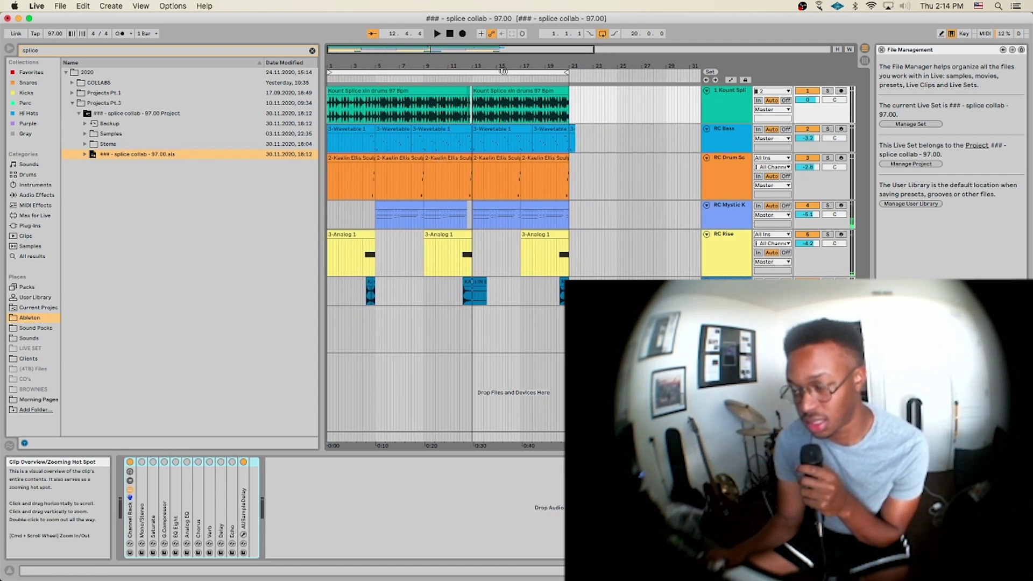
Select RC Bass, set the start to bar 4, and show its RC-20 window.
click(725, 130)
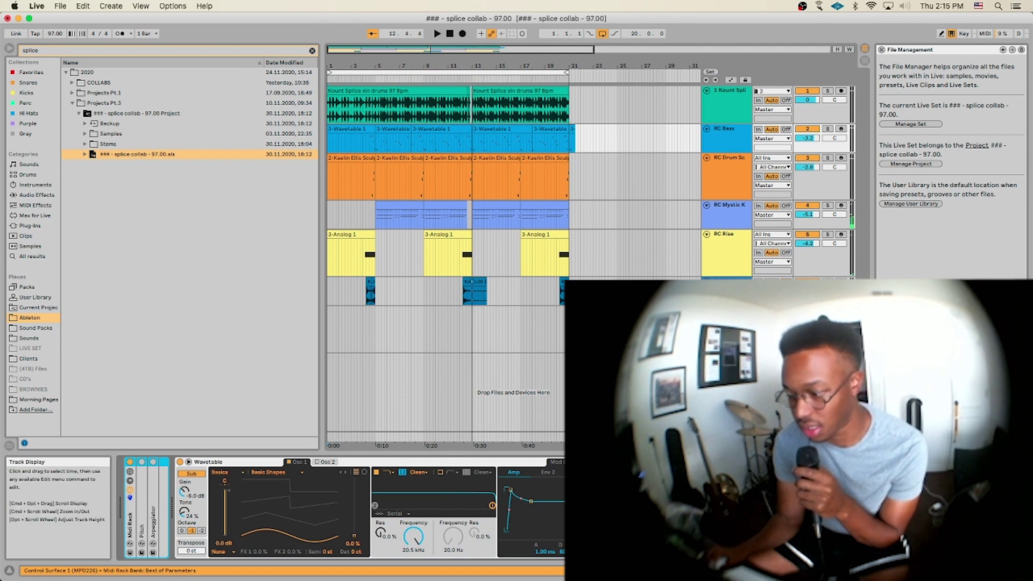
click(370, 142)
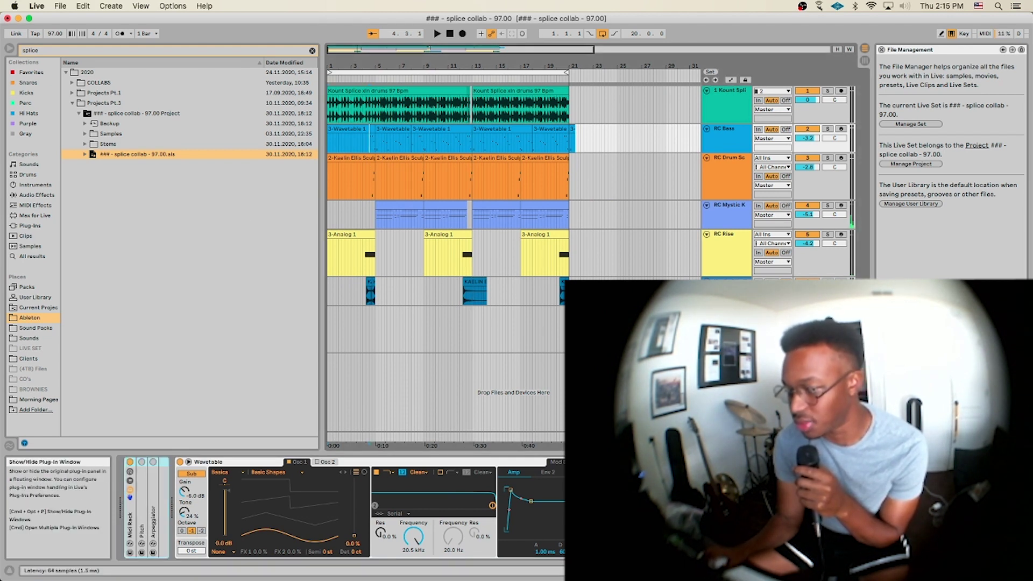
key(super+alt+p)
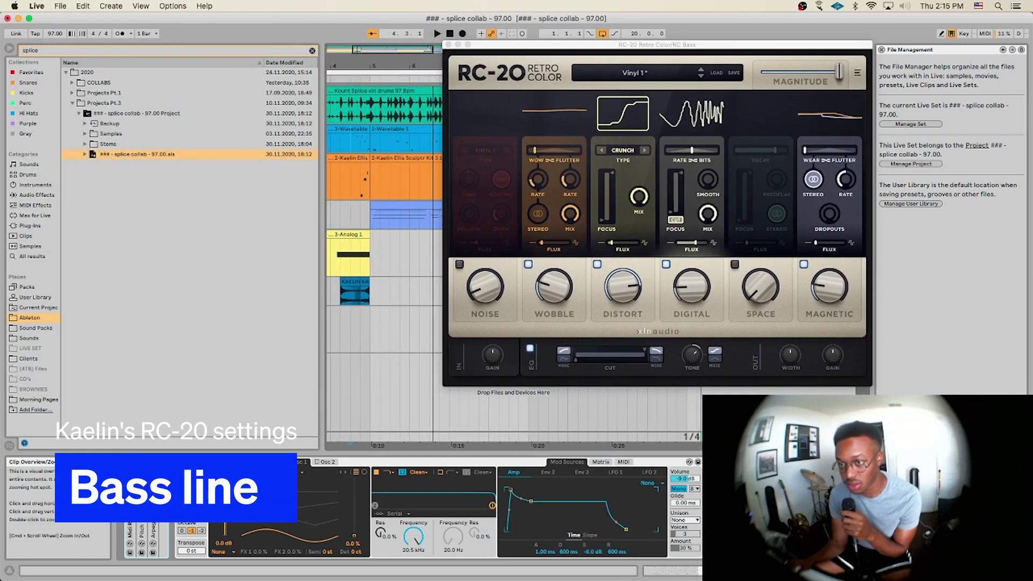
drag(392, 50, 183, 61)
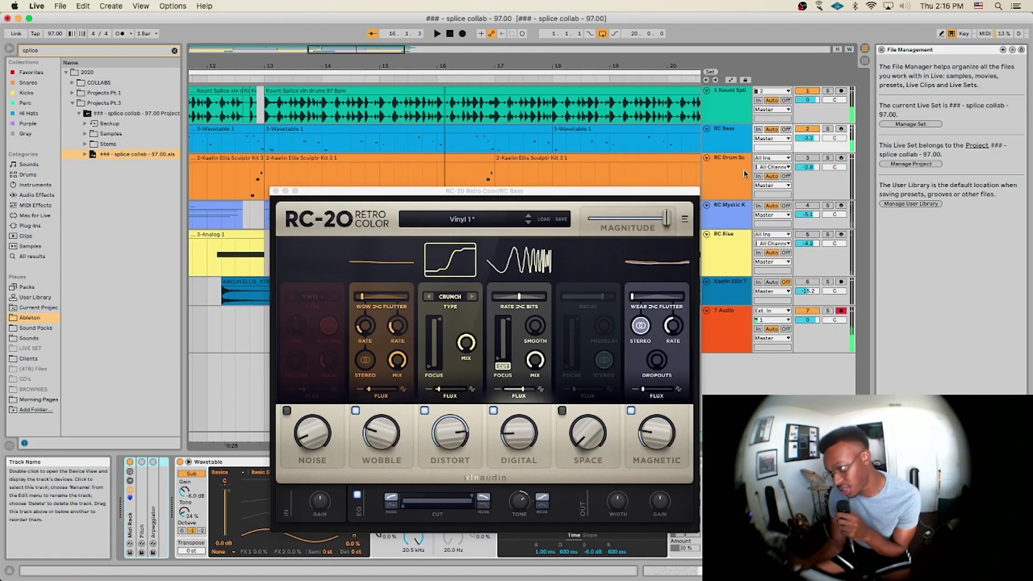
Select the drum kit track, fold its rack, and bring bars 4–11 into view.
click(743, 177)
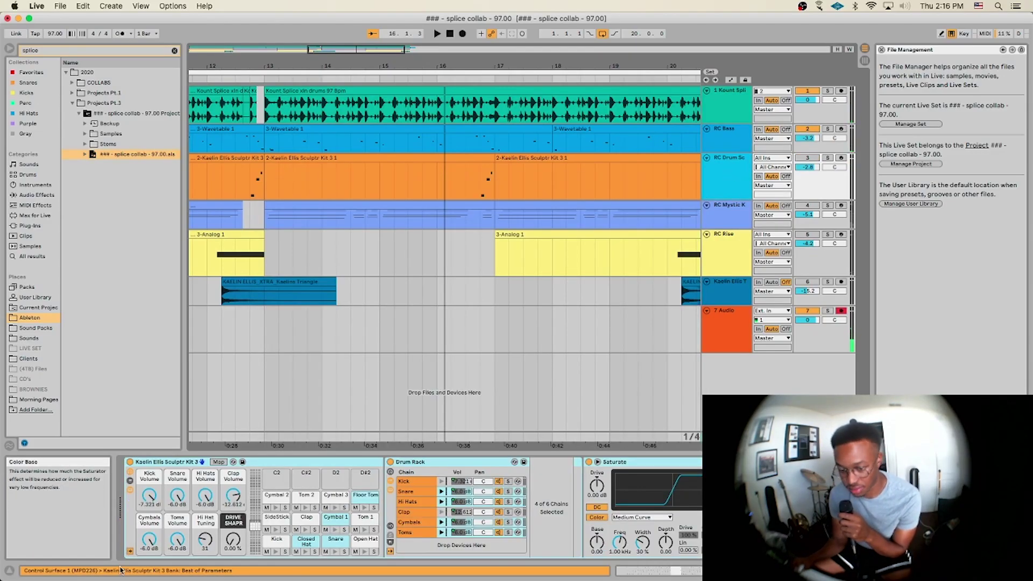
double_click(162, 462)
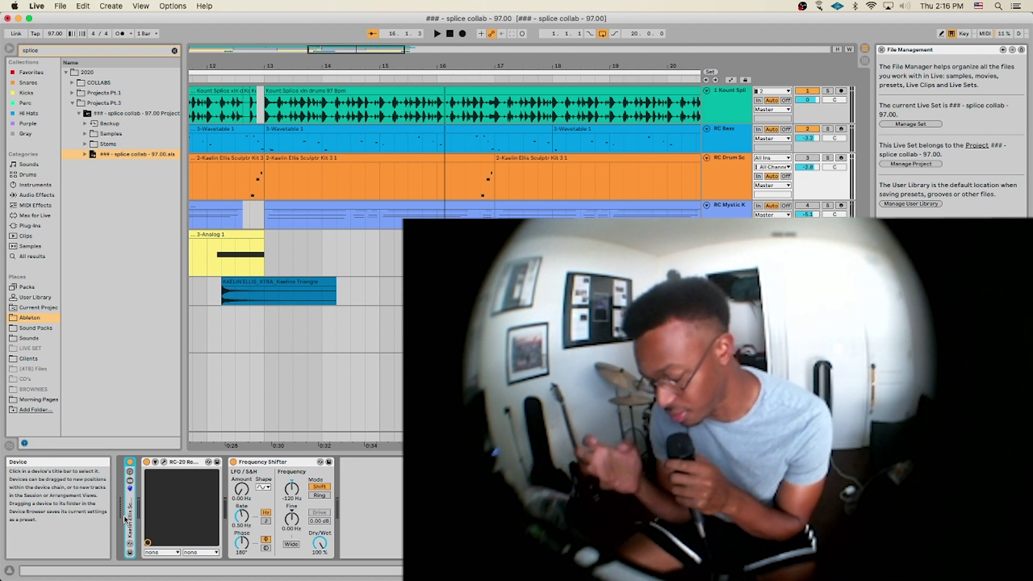
click(253, 466)
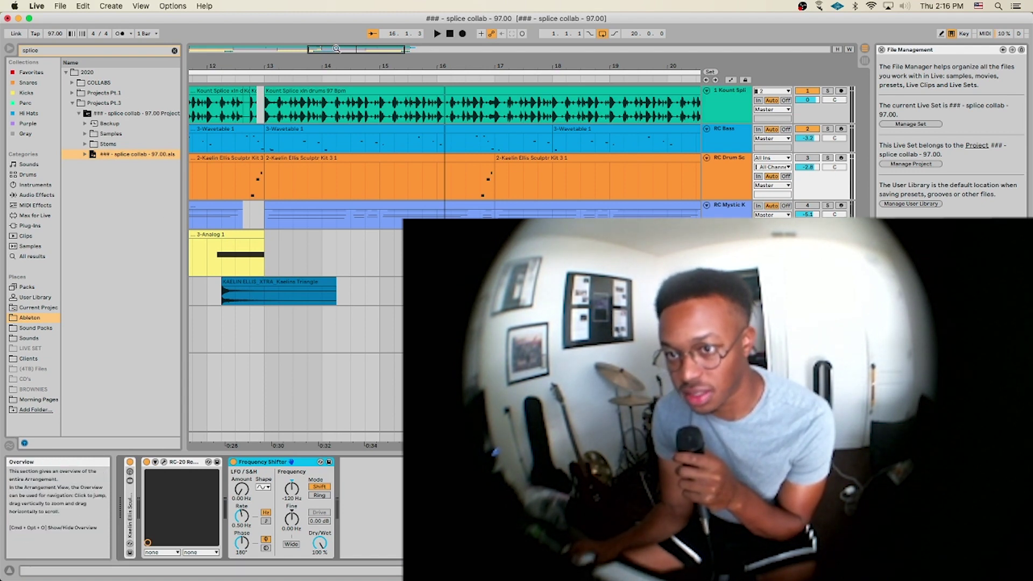
drag(336, 49, 197, 52)
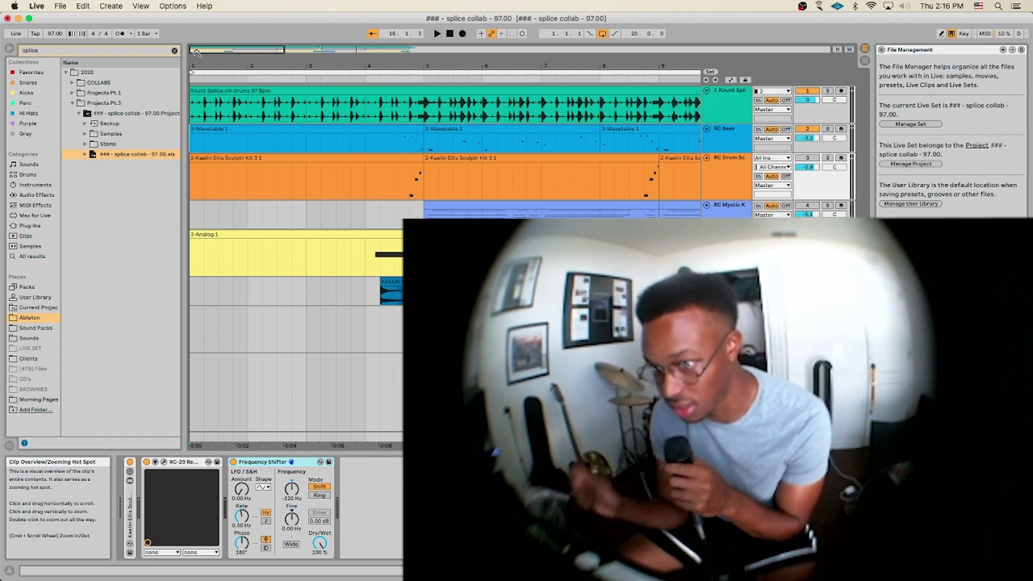
Play from bar 4, bypass and re-enable the drum track's RC-20, then replay.
click(366, 178)
key(space)
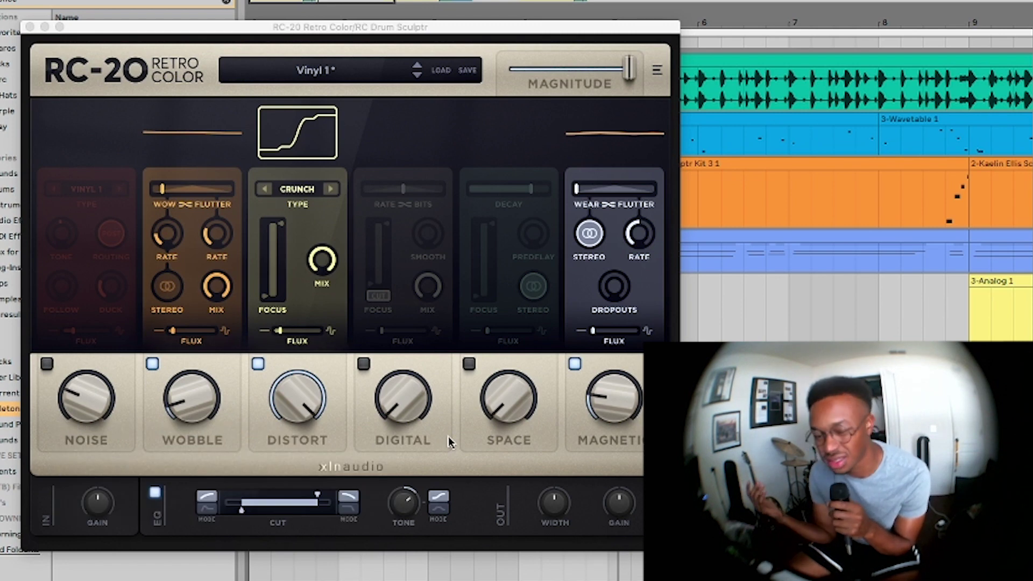
click(31, 27)
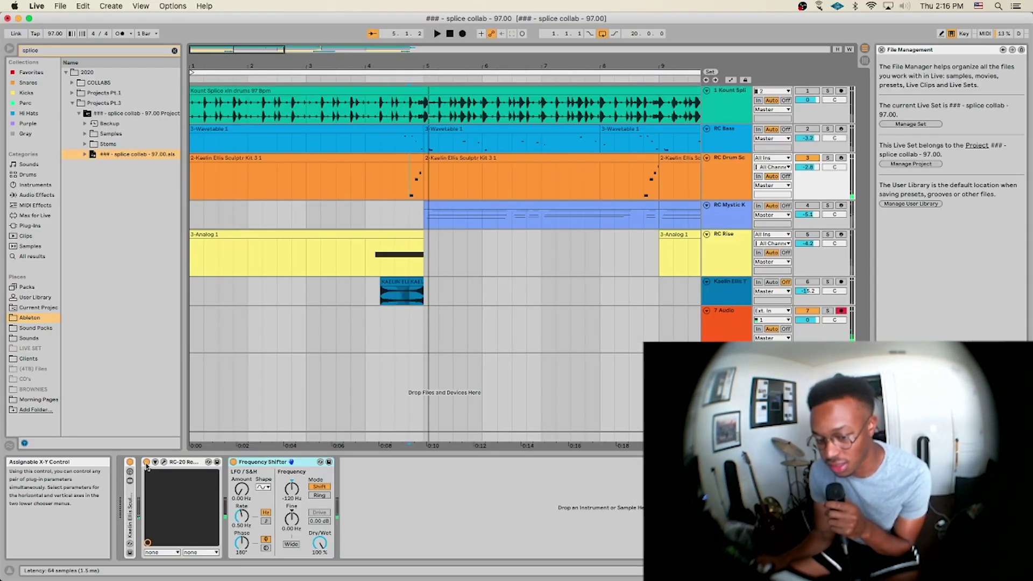
click(146, 462)
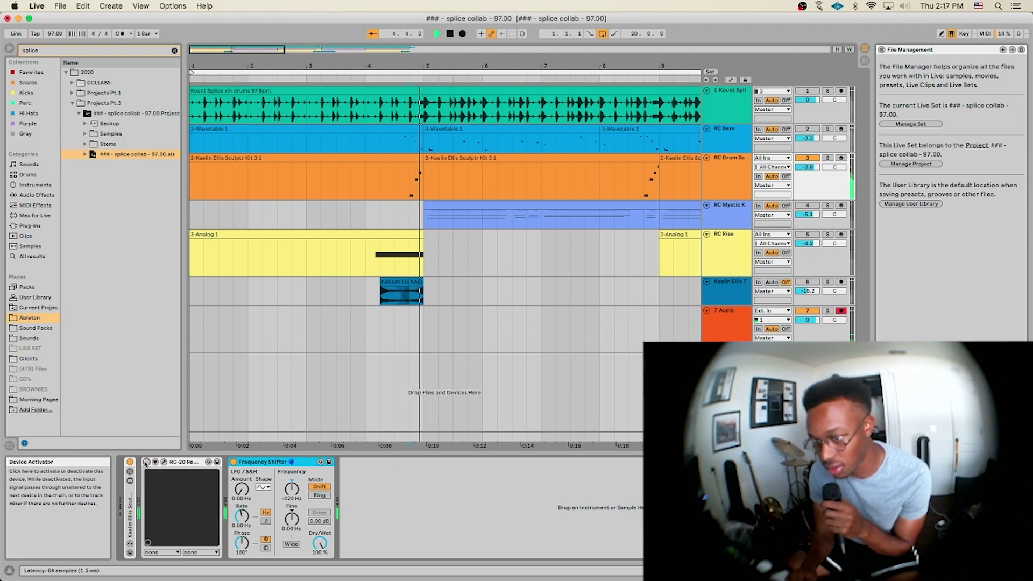
click(145, 462)
key(space)
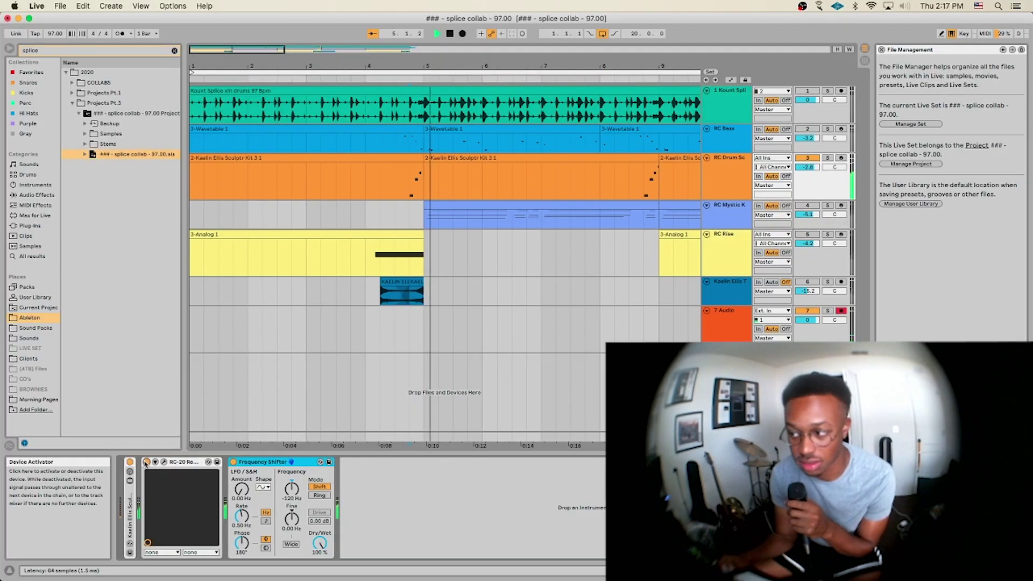
key(space)
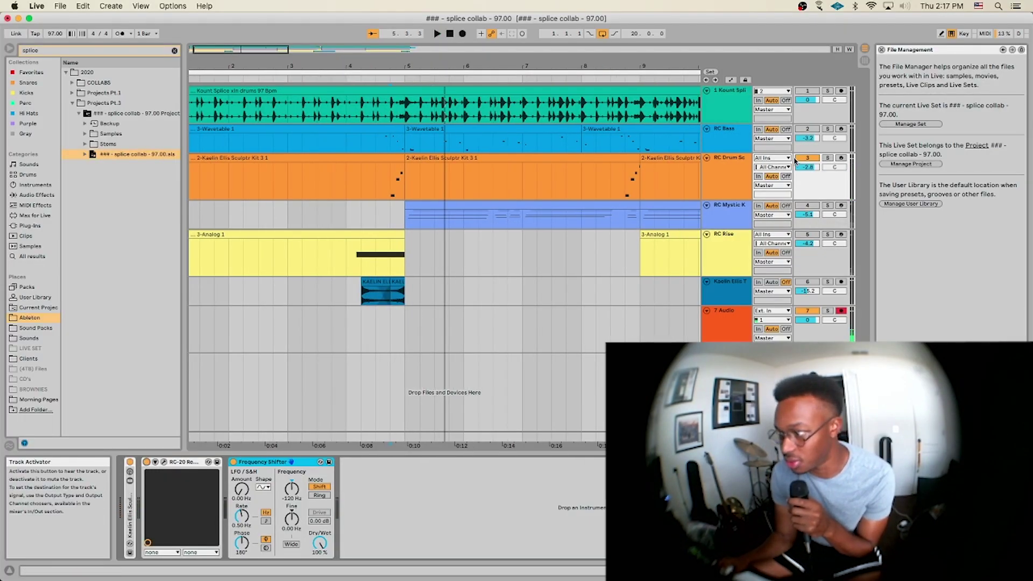
View the RC Mystic Keys RC-20 settings, move the window aside, then select RC Rise.
click(398, 231)
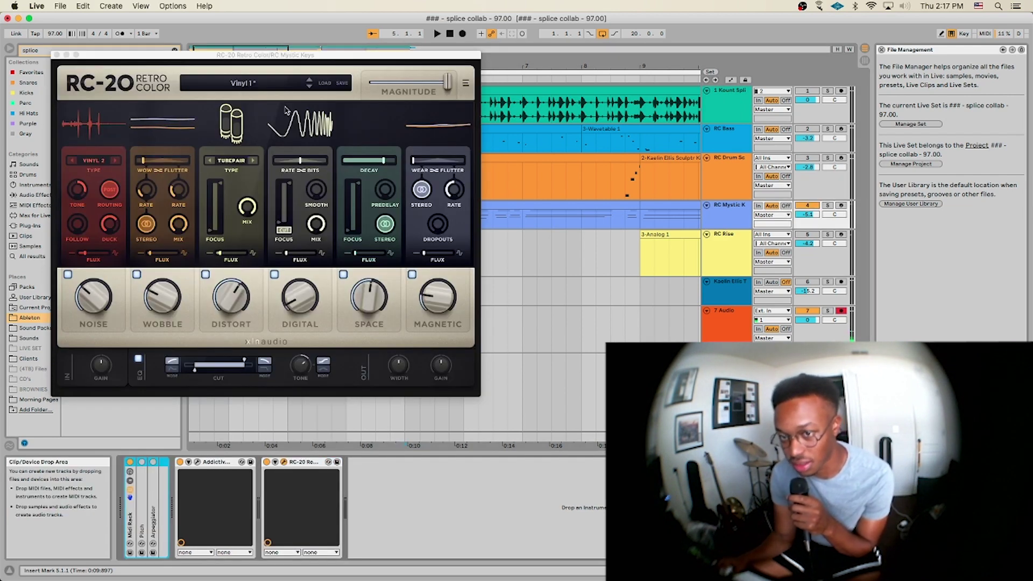
drag(287, 59, 328, 258)
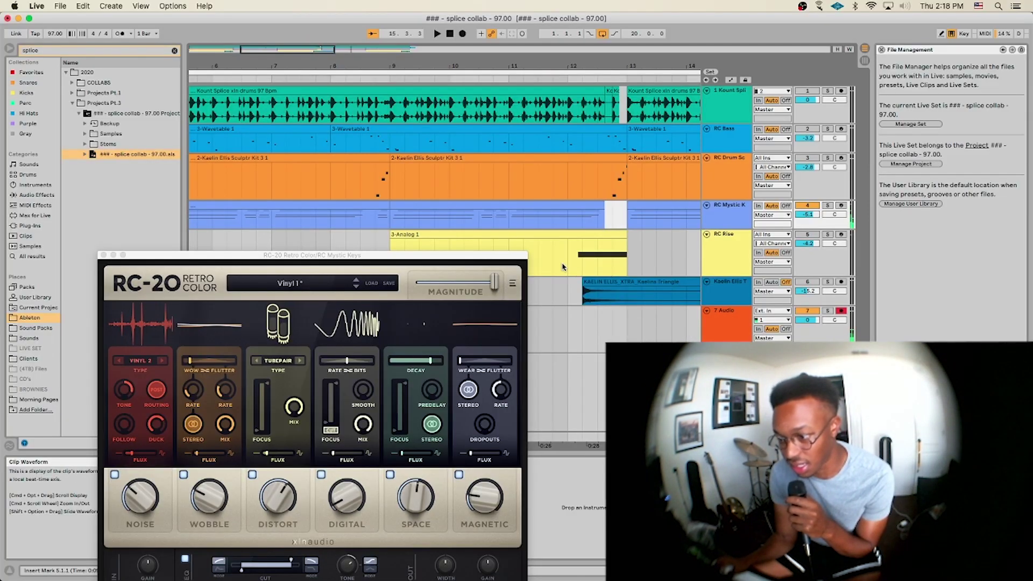
click(815, 136)
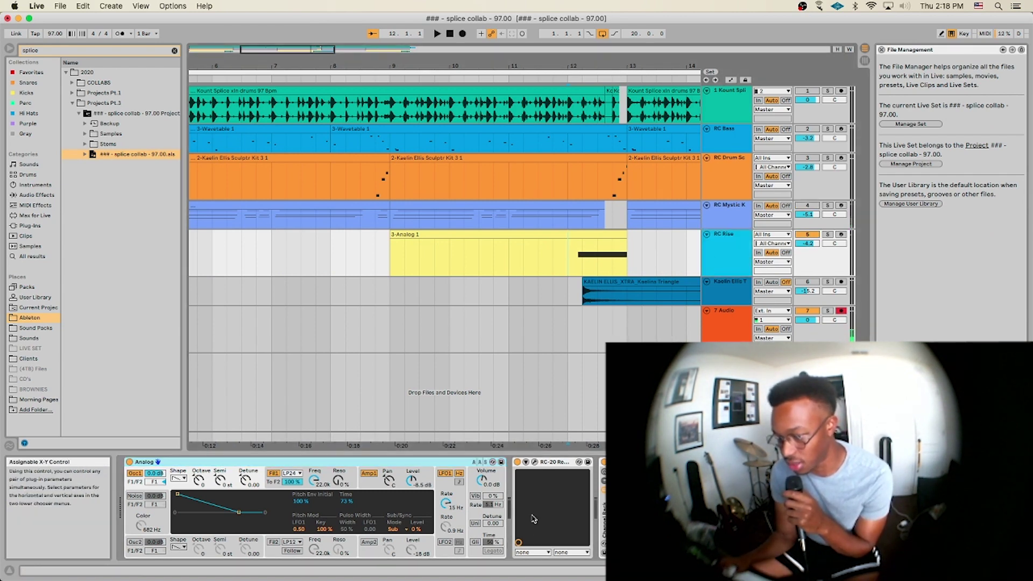
Open the RC Rise track's RC-20 window, move it aside, bypass it, and play to compare.
click(535, 464)
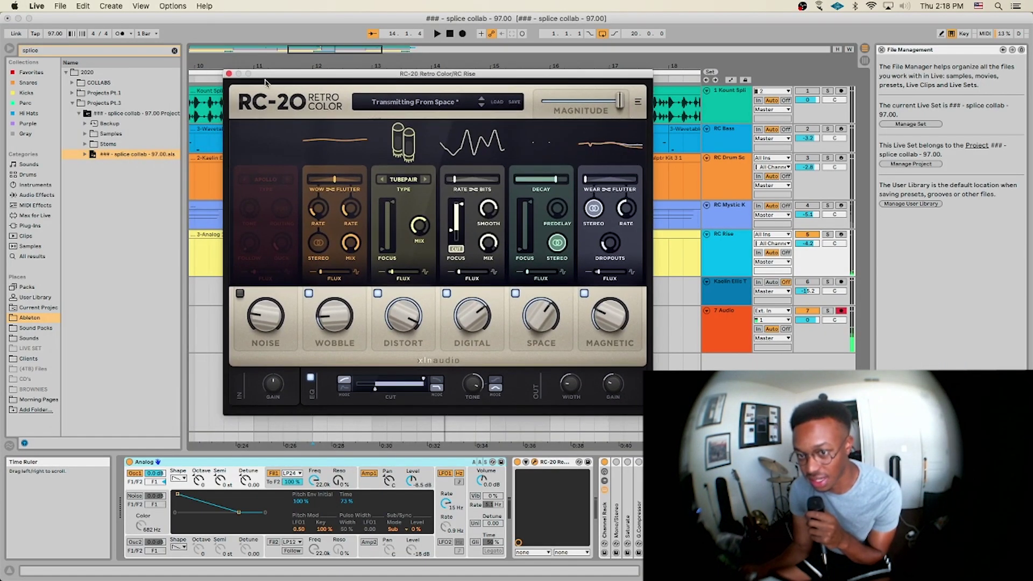
drag(265, 81, 444, 86)
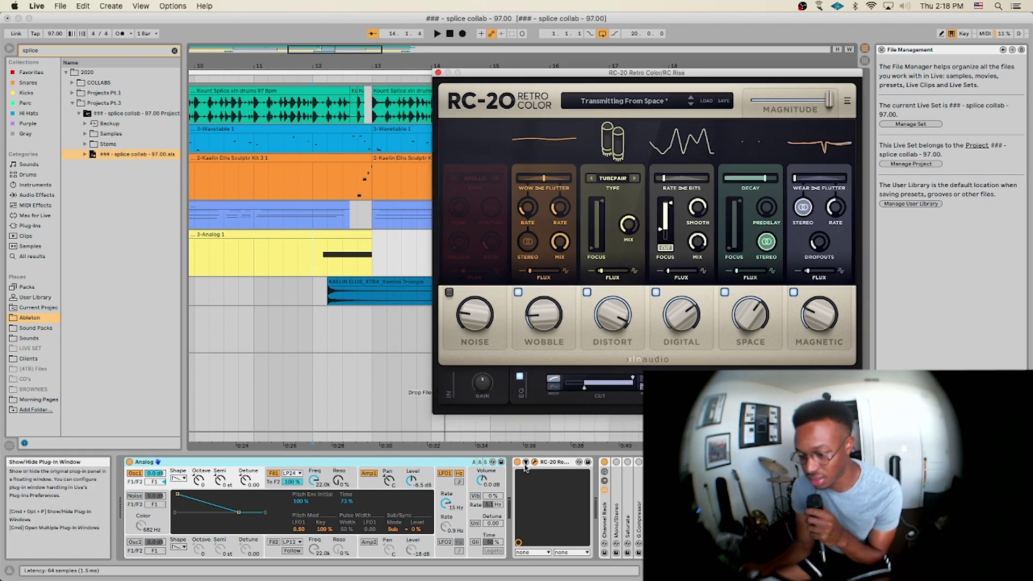
click(518, 462)
key(space)
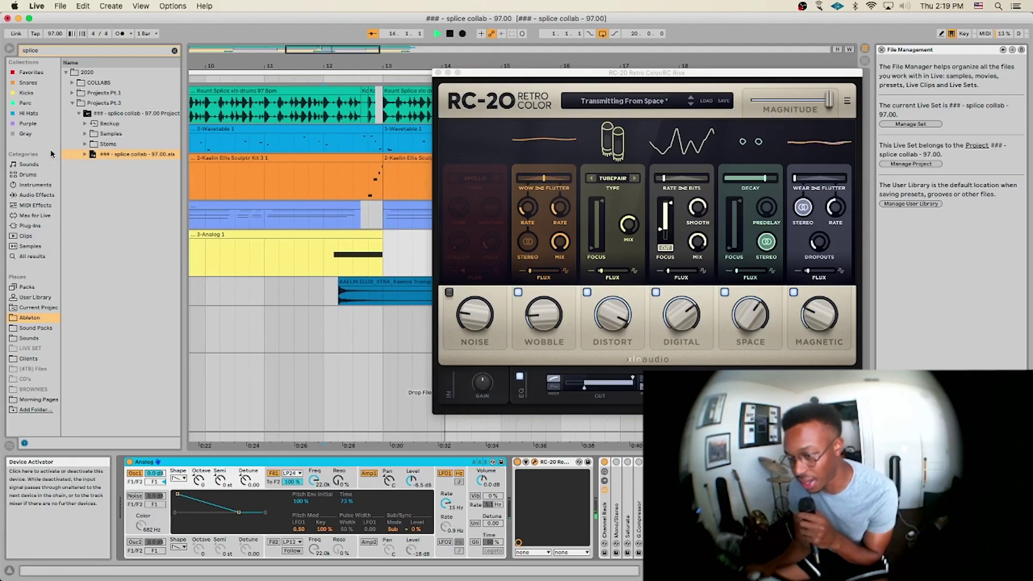
Close RC-20 and stop playback, select Kaelin Ellis clip bars 12.2.1–14.2.1, then deselect and replay.
click(438, 72)
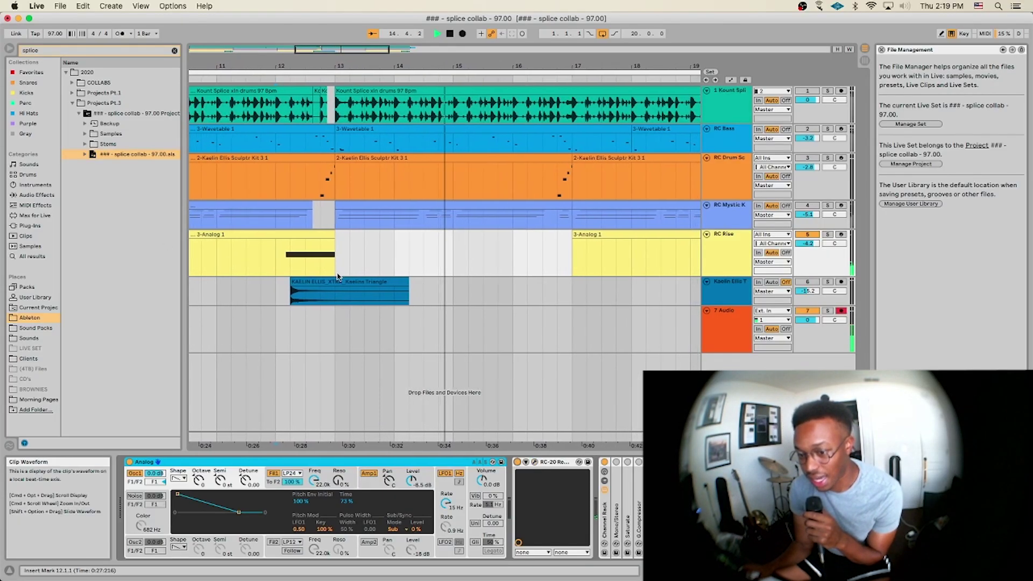
key(space)
click(281, 292)
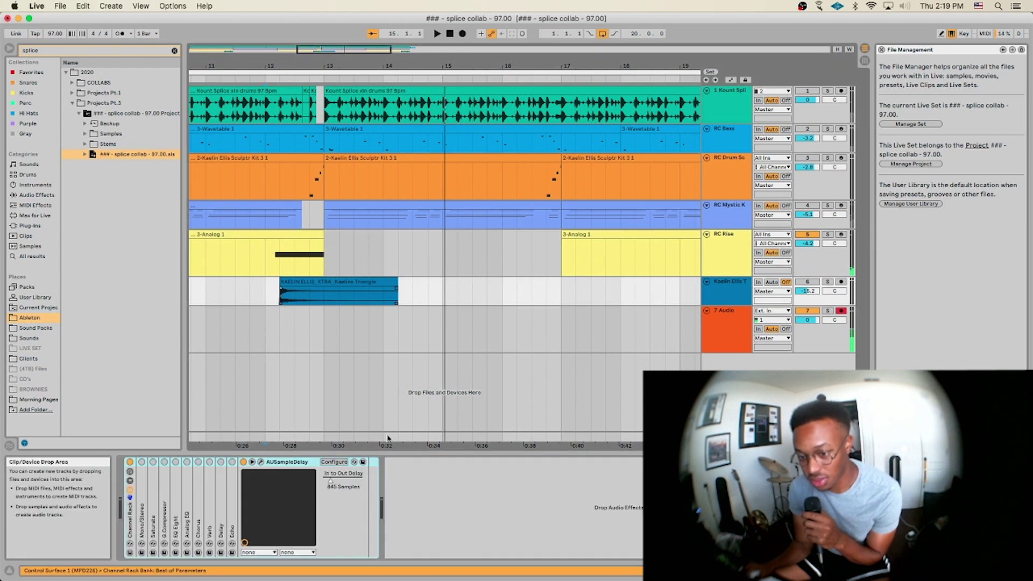
click(280, 295)
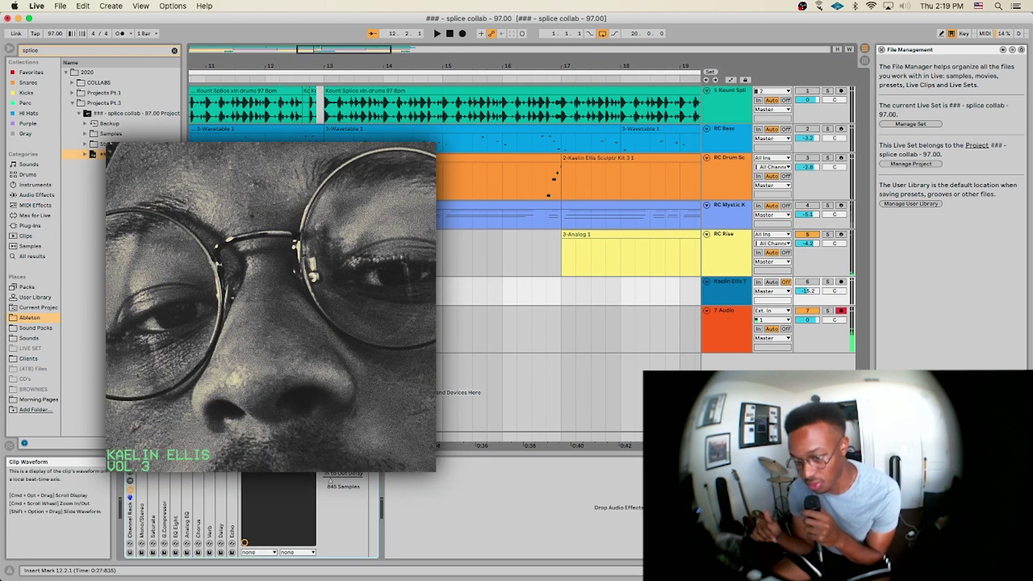
key(shift+Right)
key(shift+Right)
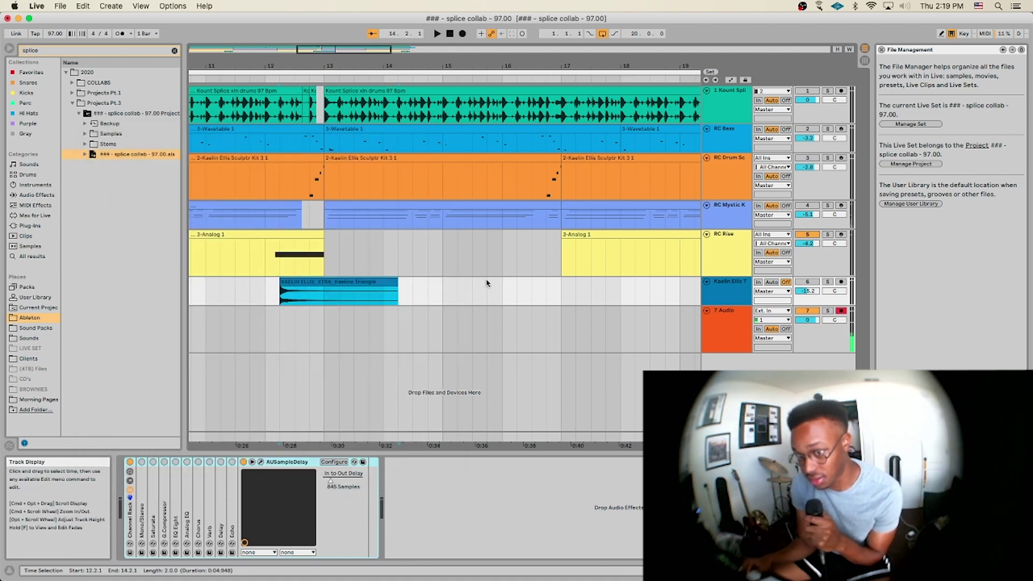
click(487, 283)
key(space)
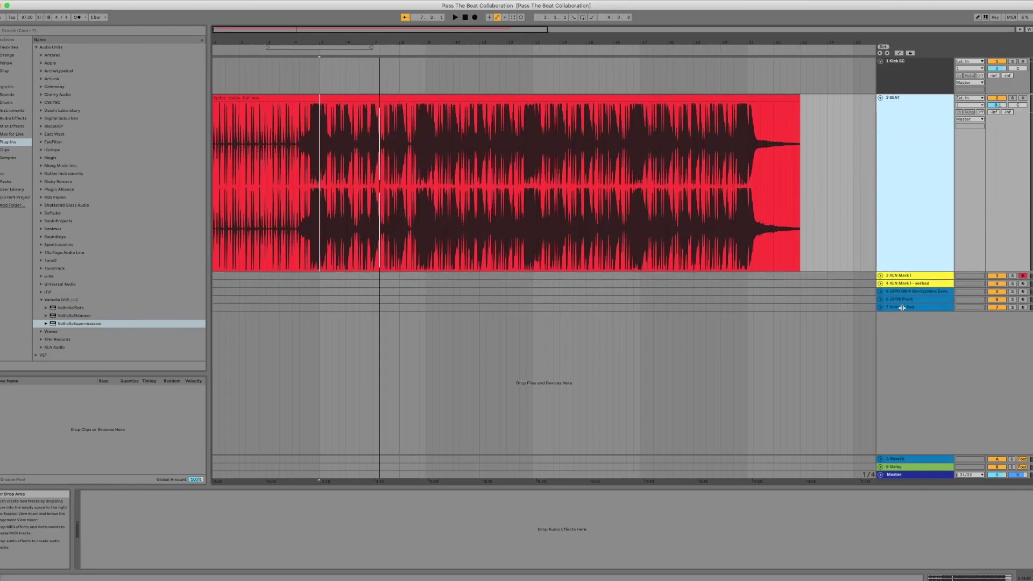
Zoom the arrangement in around bar 5 (5.1.1).
click(320, 92)
key(plus)
key(plus)
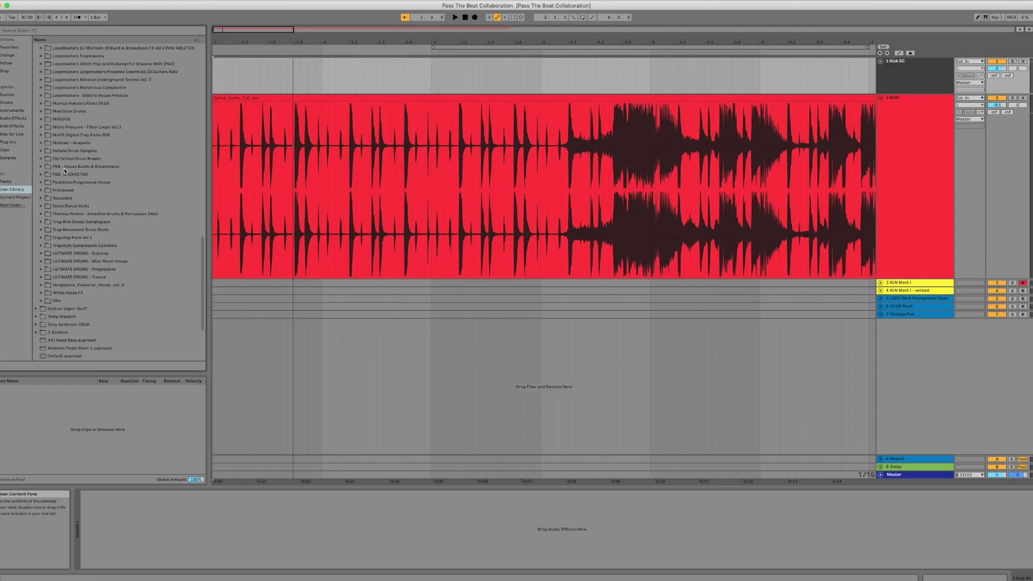
Place J3PO Drums Kick 4.wav on the Kick SC track and audition it zoomed in.
scroll(63, 168, up, 5)
click(60, 131)
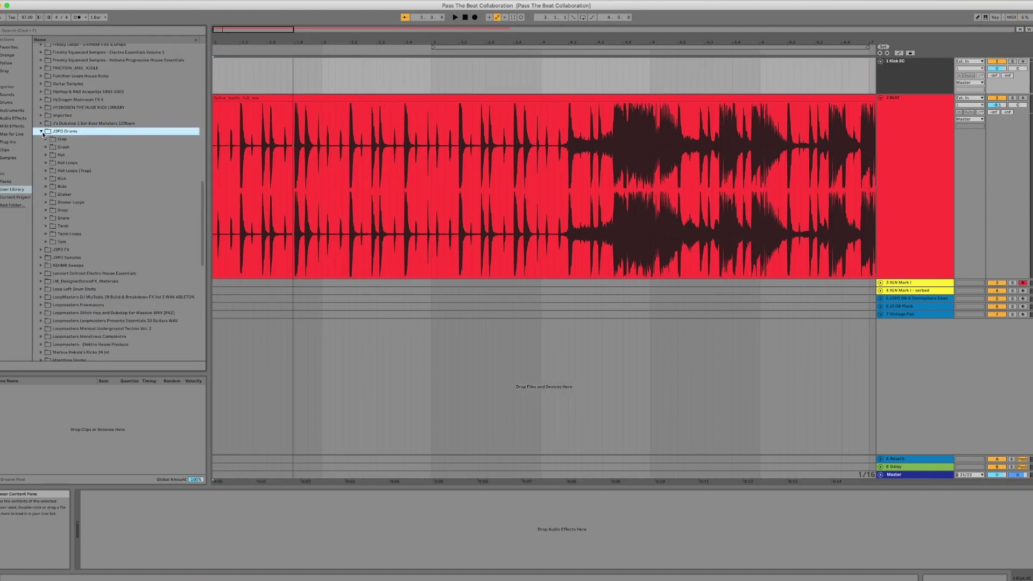
click(90, 208)
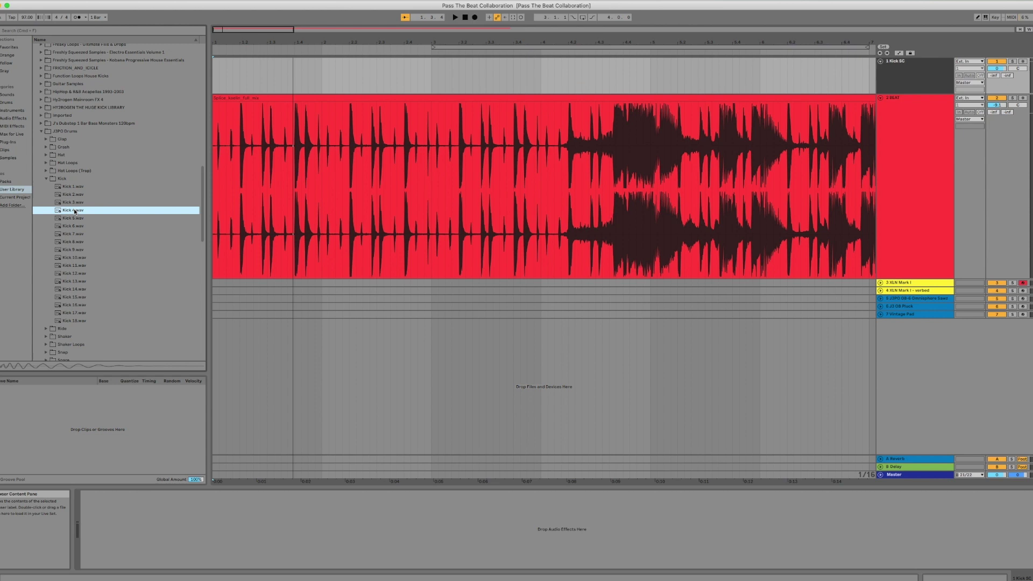
drag(493, 54, 502, 63)
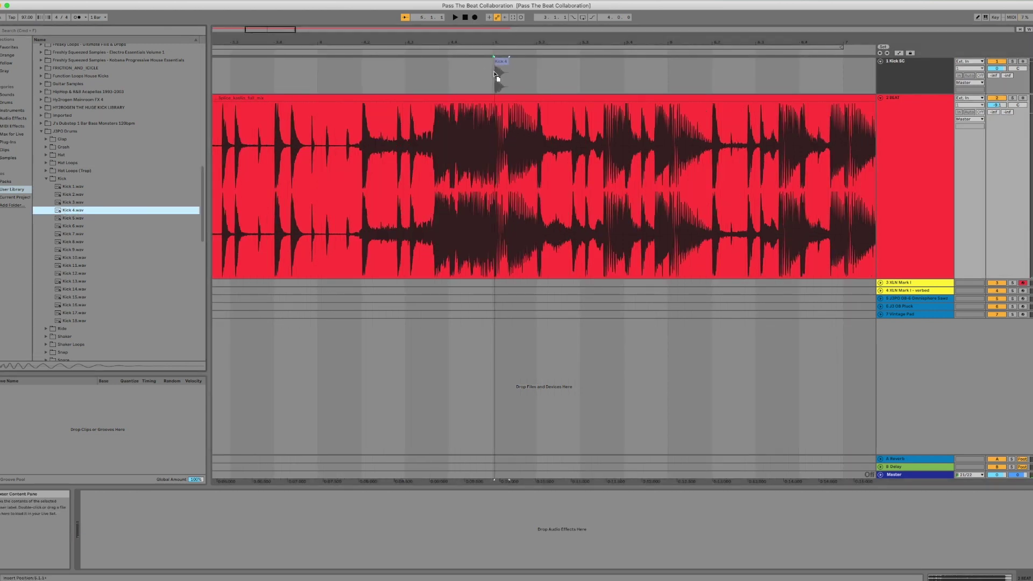
drag(493, 74, 494, 75)
key(plus)
key(space)
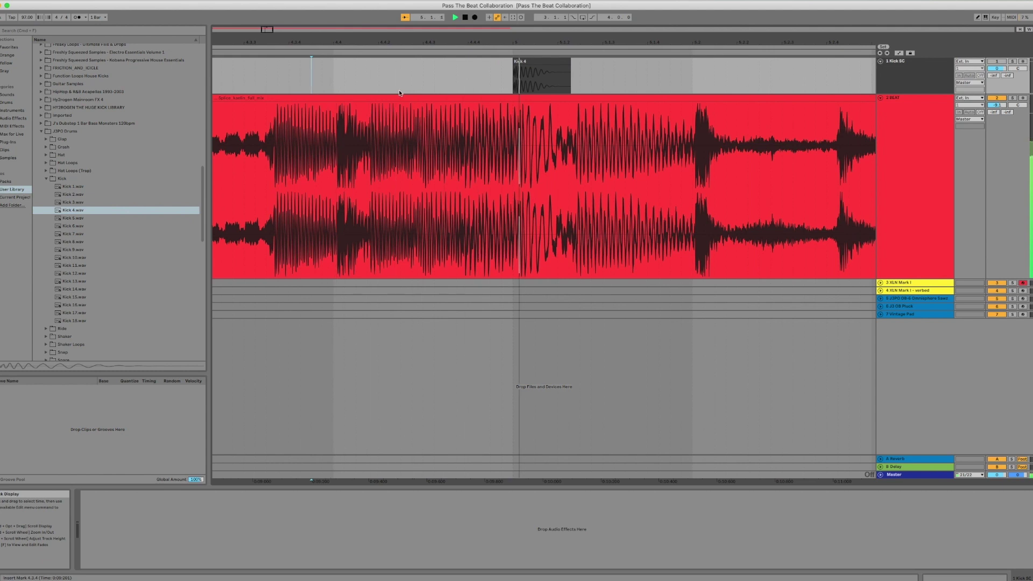
key(plus)
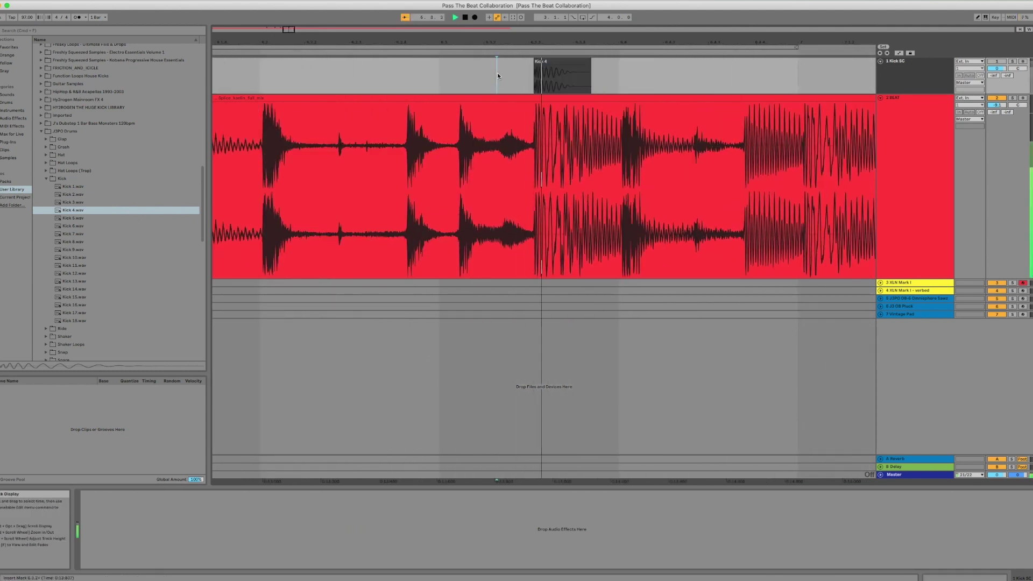
key(space)
Move the Kick 4 clip to bar 7 and set the insert point at 21.1.1.
drag(382, 79, 450, 65)
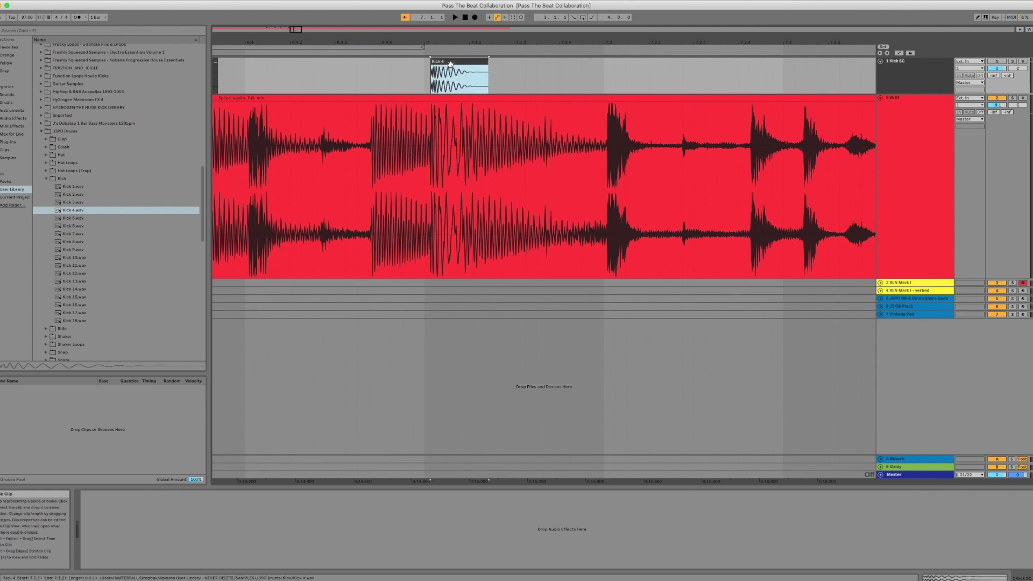
click(421, 75)
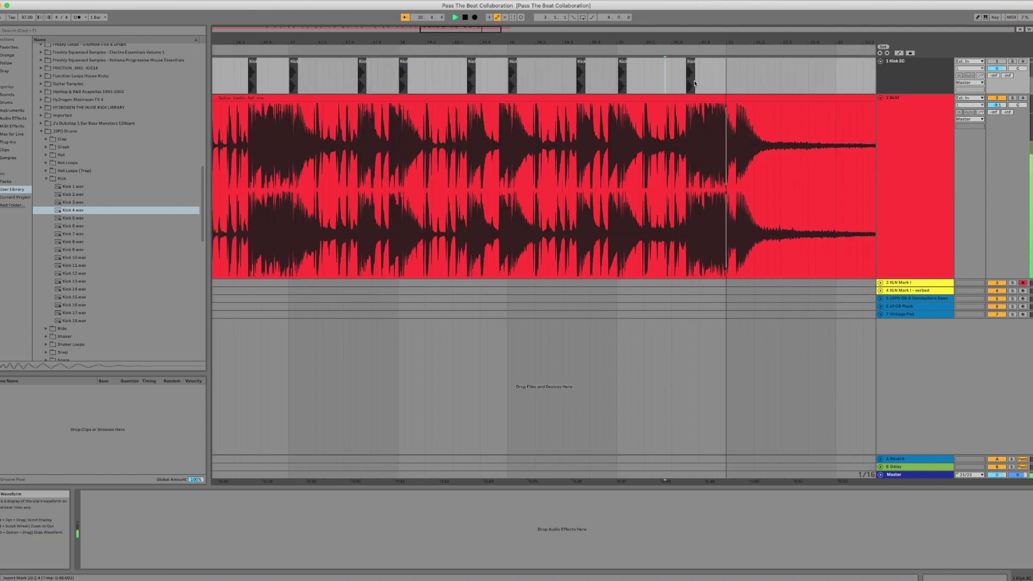
click(727, 80)
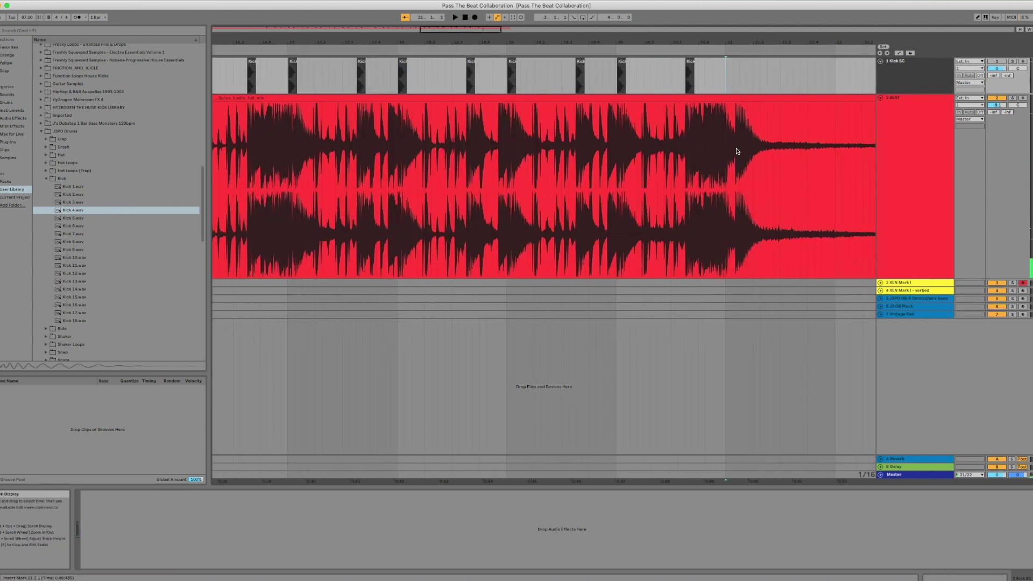
scroll(733, 131, down, 5)
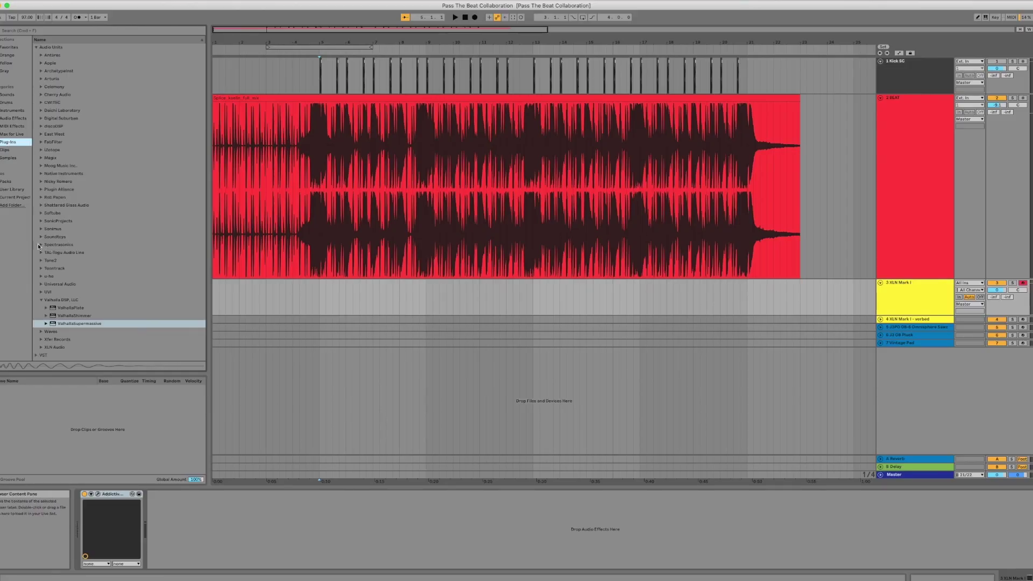
Collapse the Valhalla DSP plug-in folder in the browser.
click(54, 300)
Drag RC-20 Retro Color from the XLN Audio folder onto the XLN Mark I track after Addictive Keys.
click(54, 323)
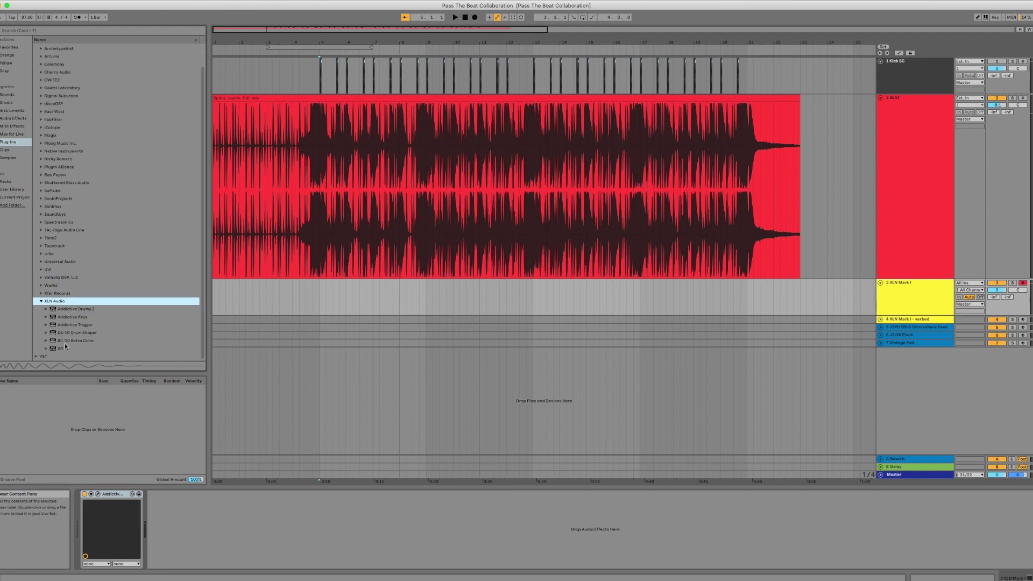
drag(65, 345, 156, 433)
drag(198, 510, 199, 511)
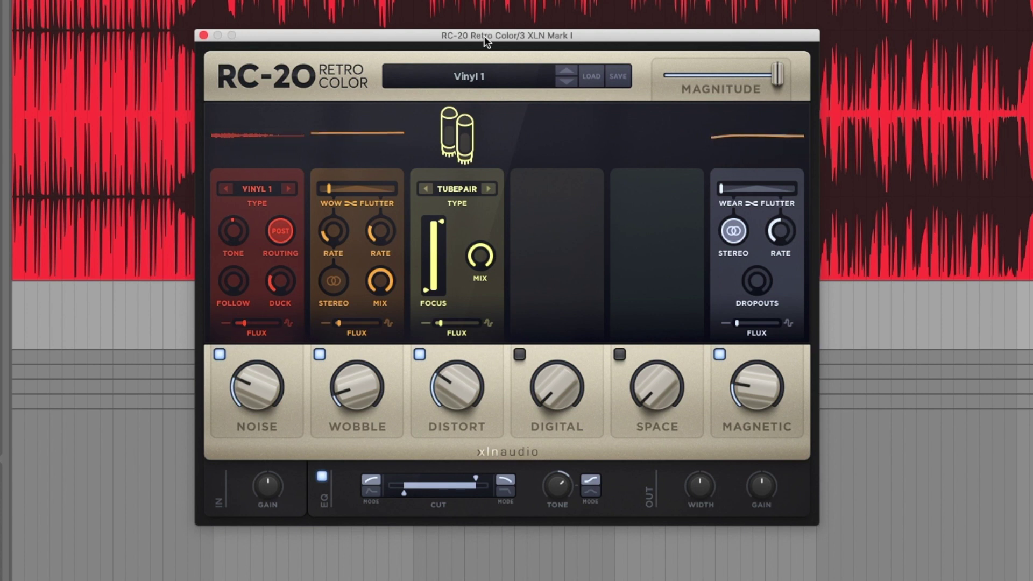
Raise RC-20's noise Follow amount and change the noise type from Vinyl 1 to VHS.
drag(226, 266, 244, 224)
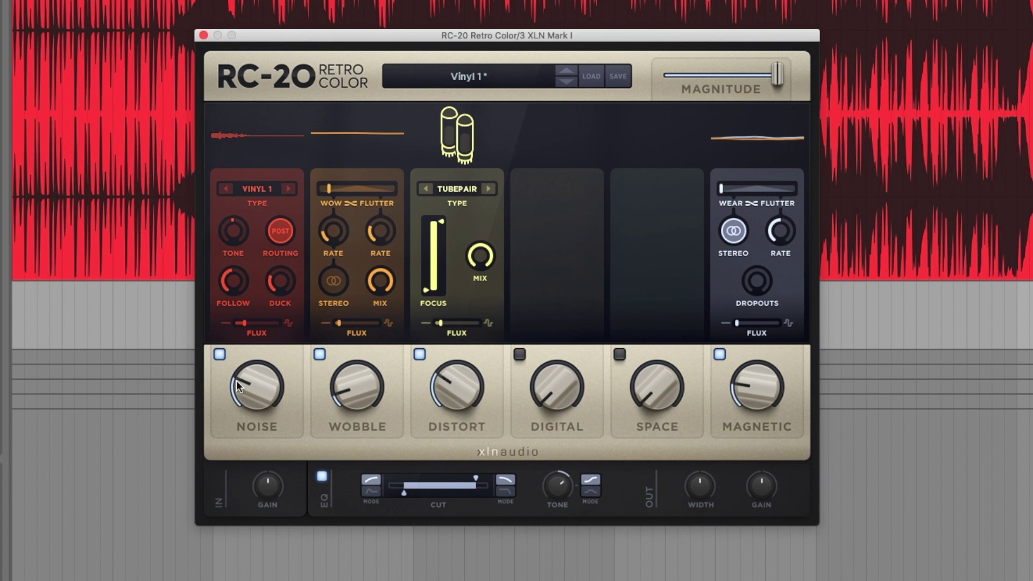
click(263, 190)
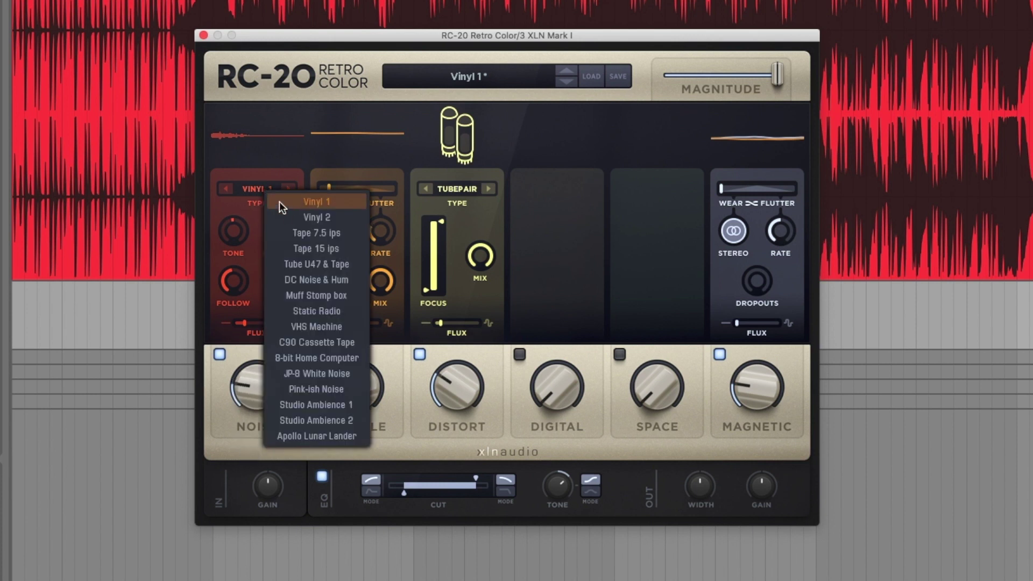
click(327, 324)
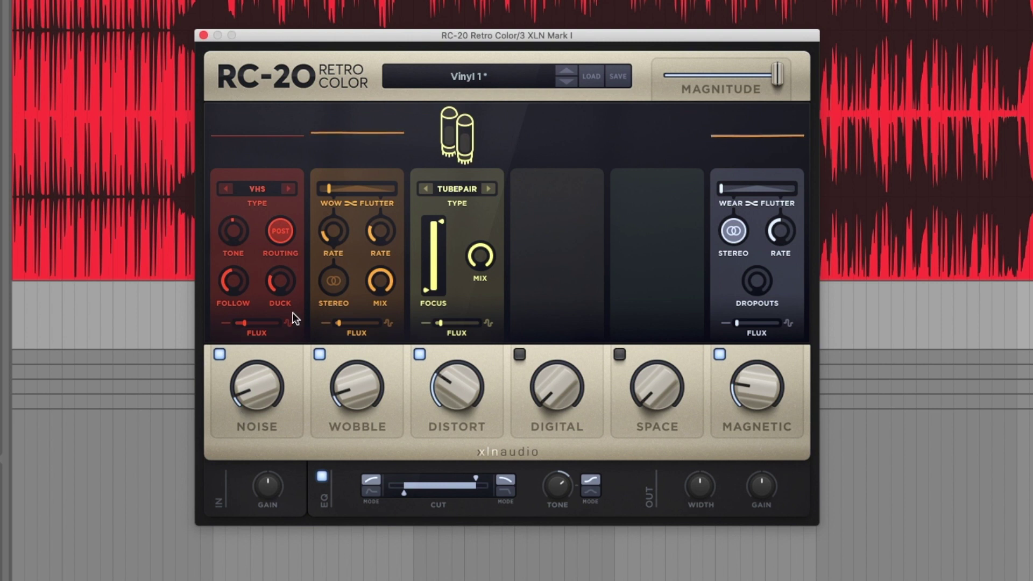
Slide the piano RC-20's Wow/Flutter balance fully toward Flutter.
mouse_move(341, 192)
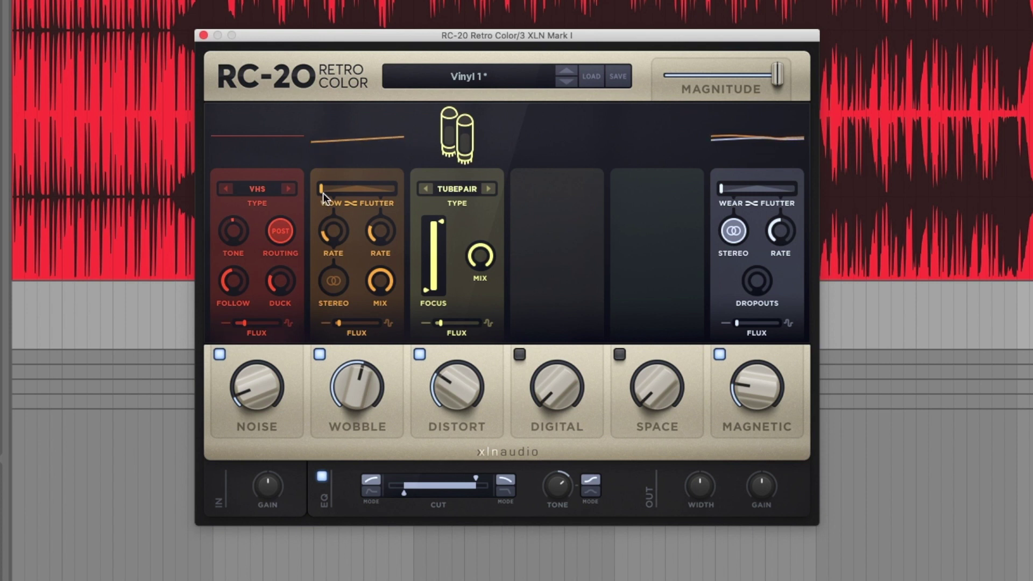
drag(320, 188, 411, 182)
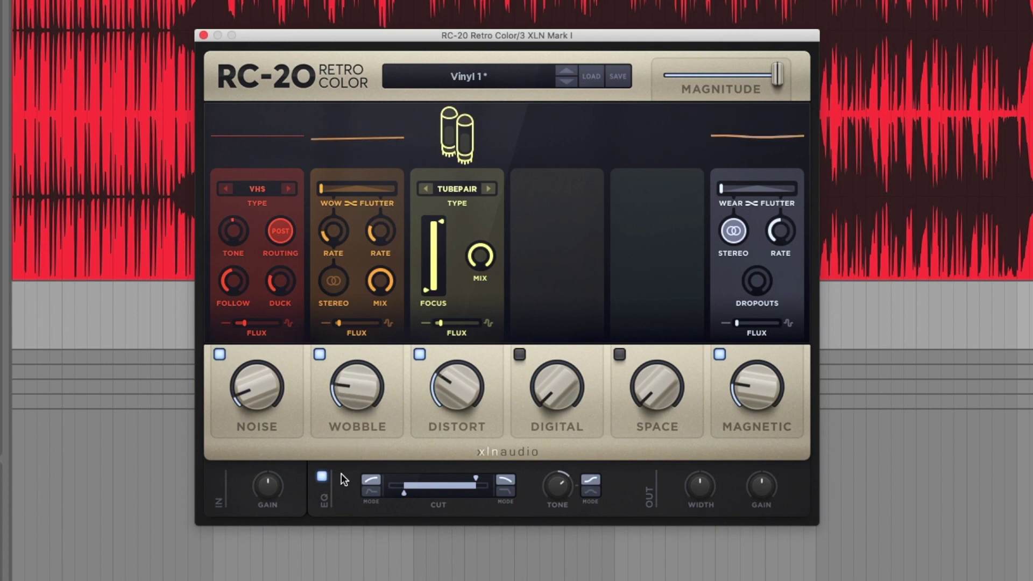
mouse_move(351, 384)
mouse_move(340, 239)
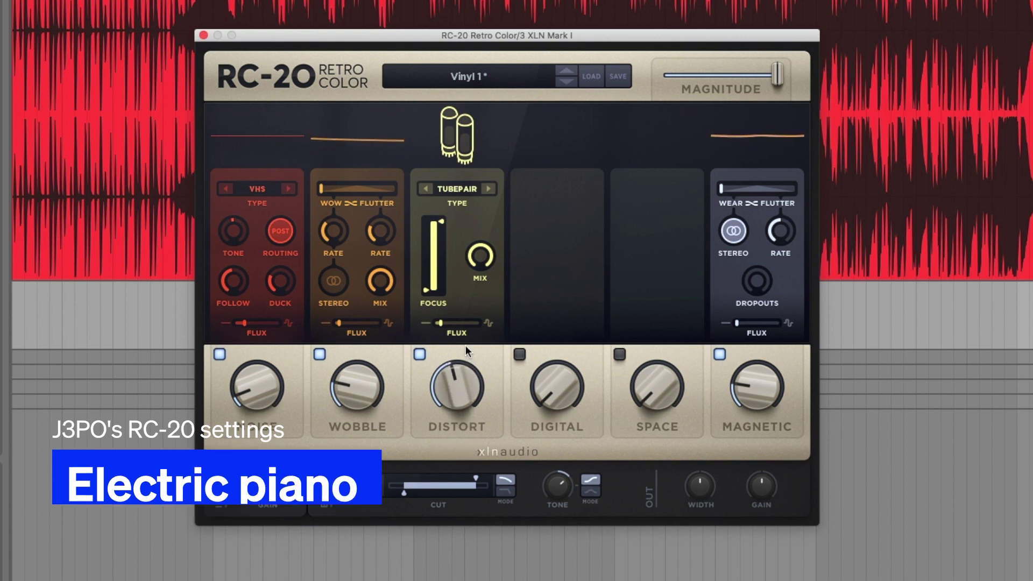
Enable RC-20's Digital module on the piano and raise its amount to 13%.
click(521, 357)
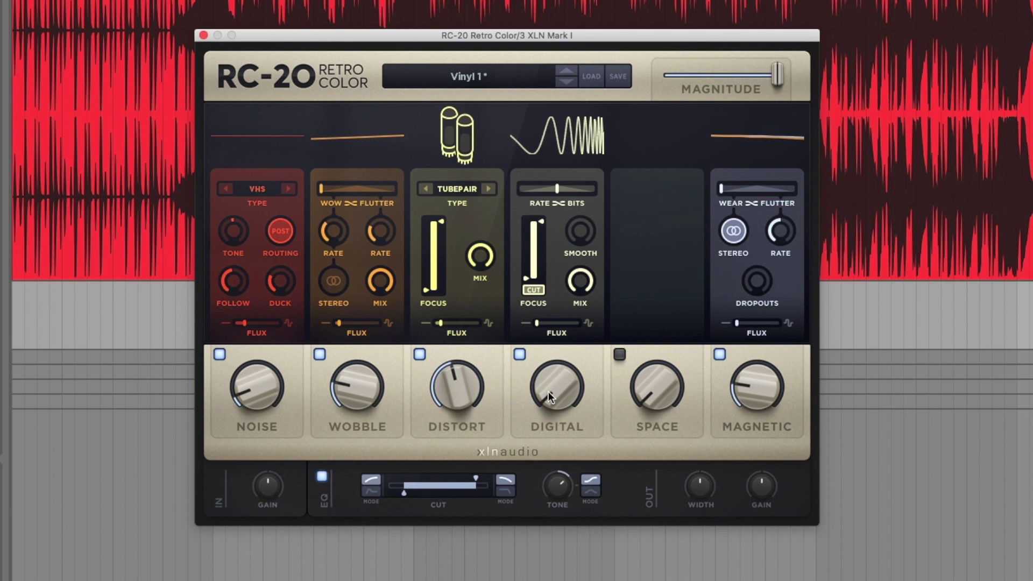
drag(548, 391, 554, 341)
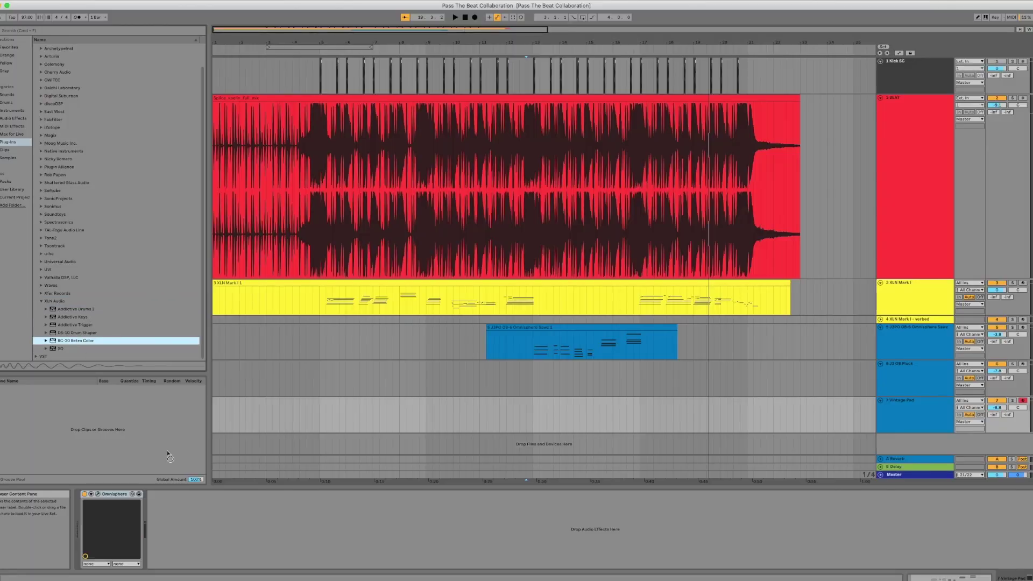
Add RC-20 after Omnisphere on Vintage Pad with Tape 15 ips noise at about 30%.
drag(224, 519, 226, 519)
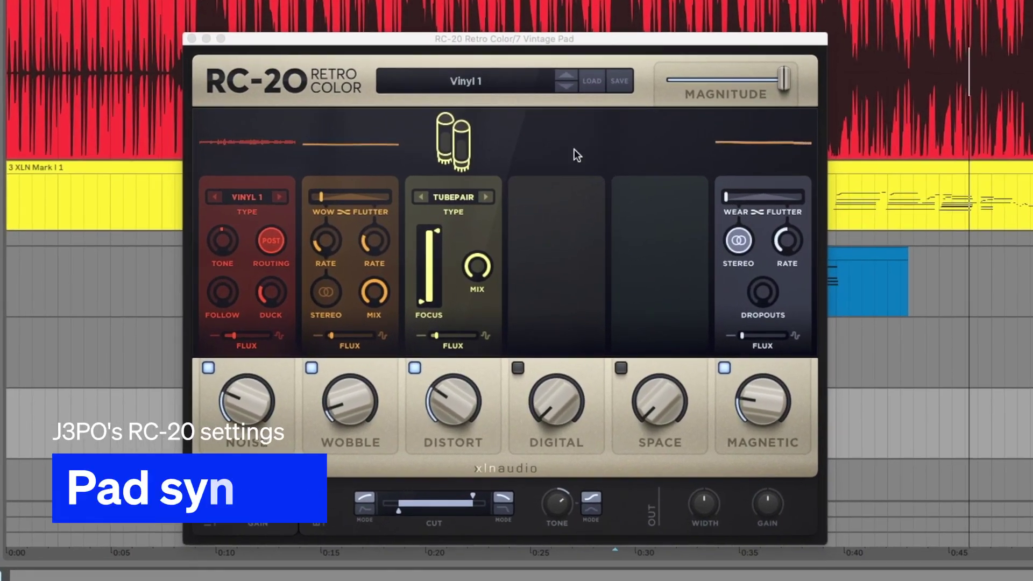
click(247, 198)
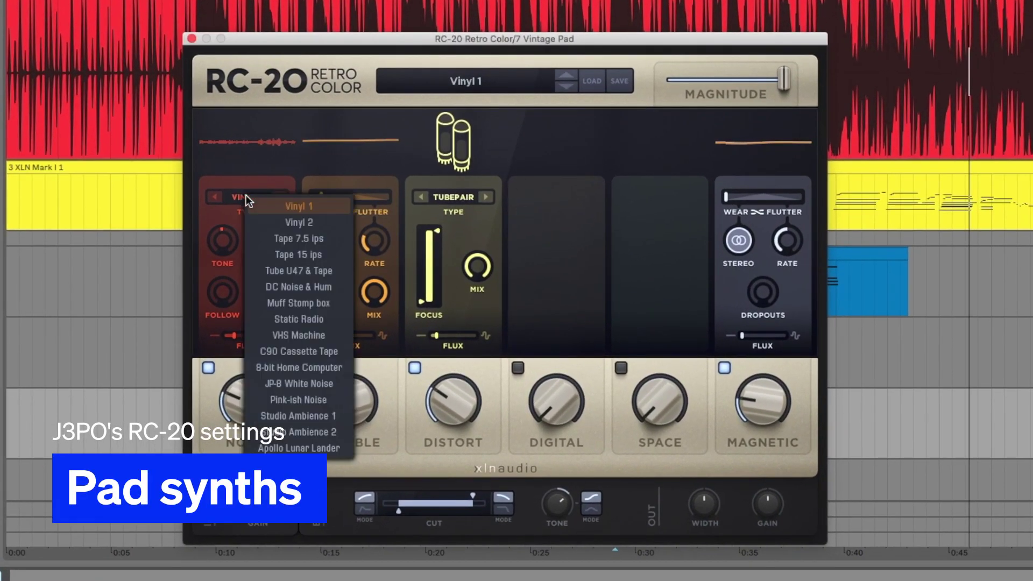
click(299, 255)
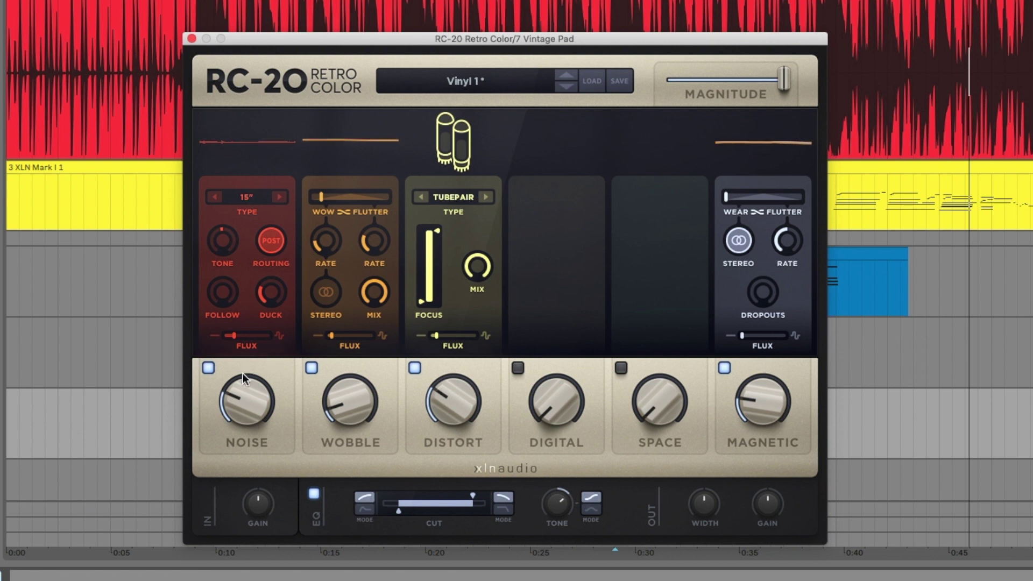
mouse_move(243, 374)
mouse_down()
mouse_move(254, 348)
mouse_move(246, 372)
mouse_up()
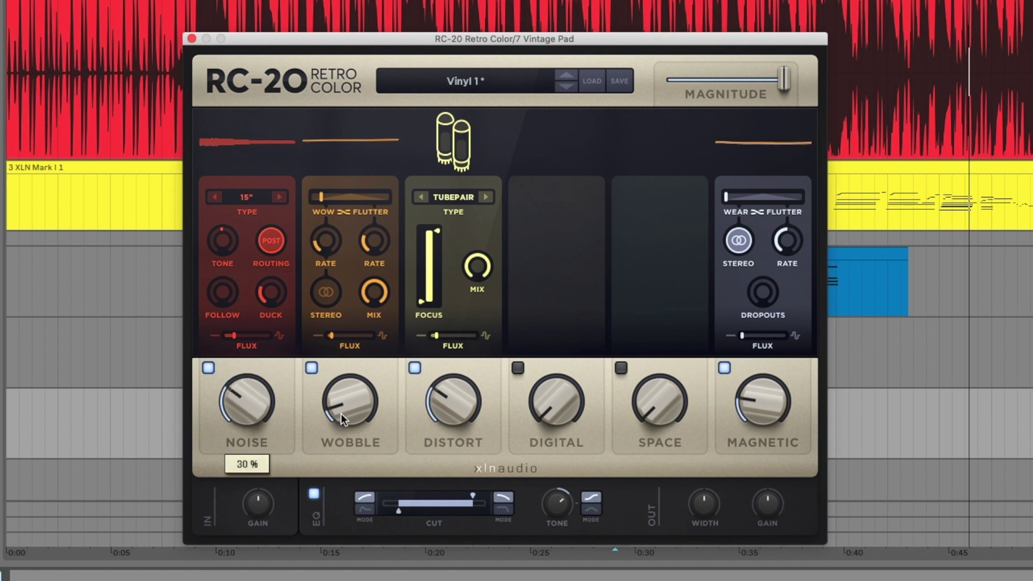
mouse_move(244, 396)
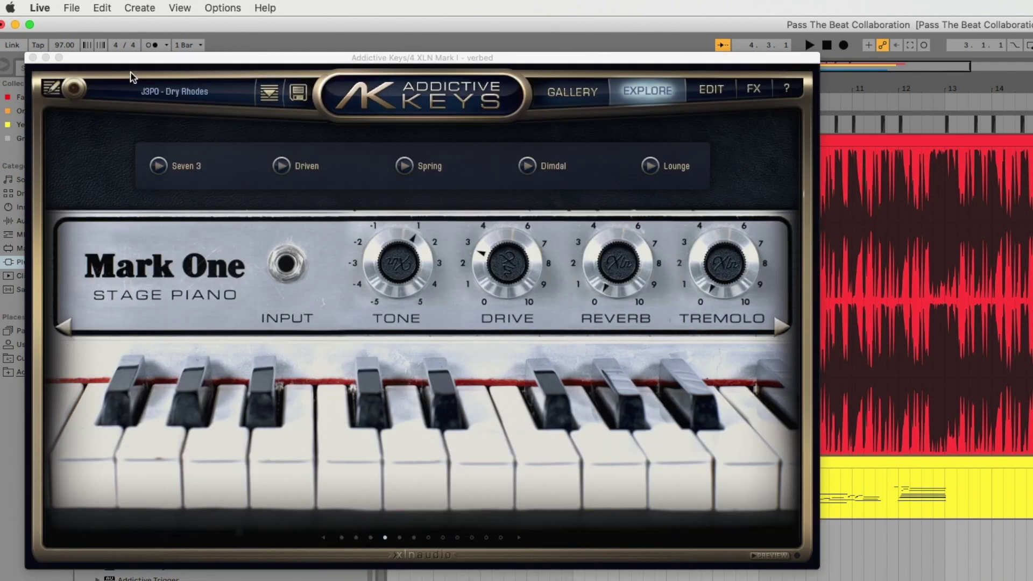
Close the Addictive Keys and Valhalla Supermassive windows on the verbed XLN Mark I track.
click(33, 57)
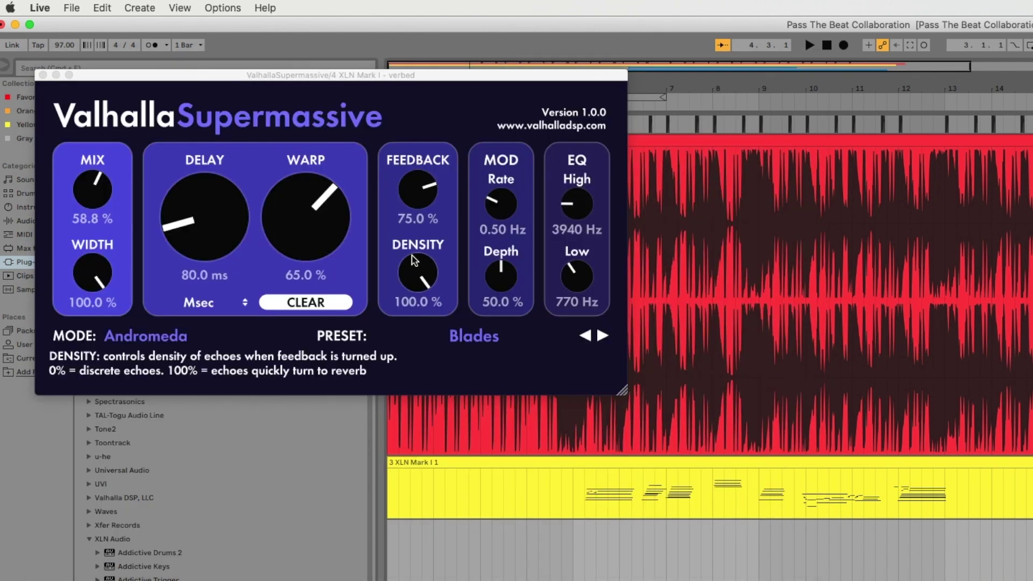
click(312, 305)
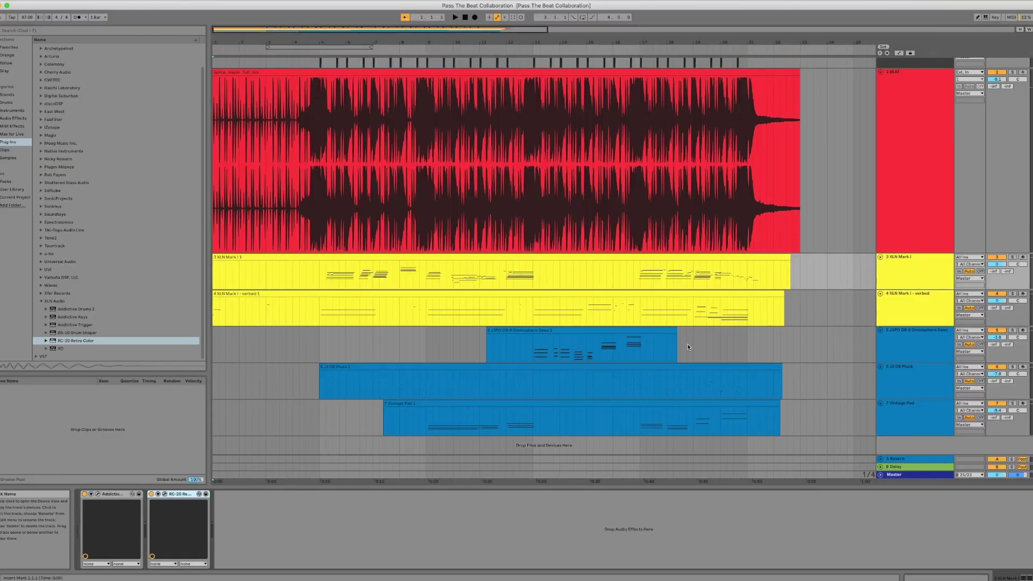
Add a Compressor after the piano's RC-20, sidechained from 1 Kick SC at -30 dB threshold, with playback starting at 0:10.
click(16, 119)
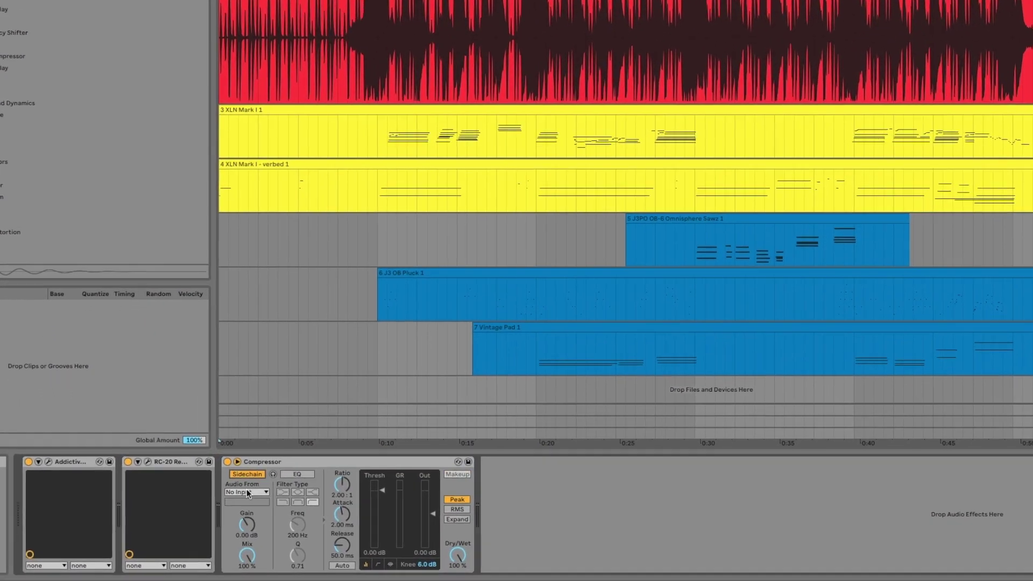
click(249, 492)
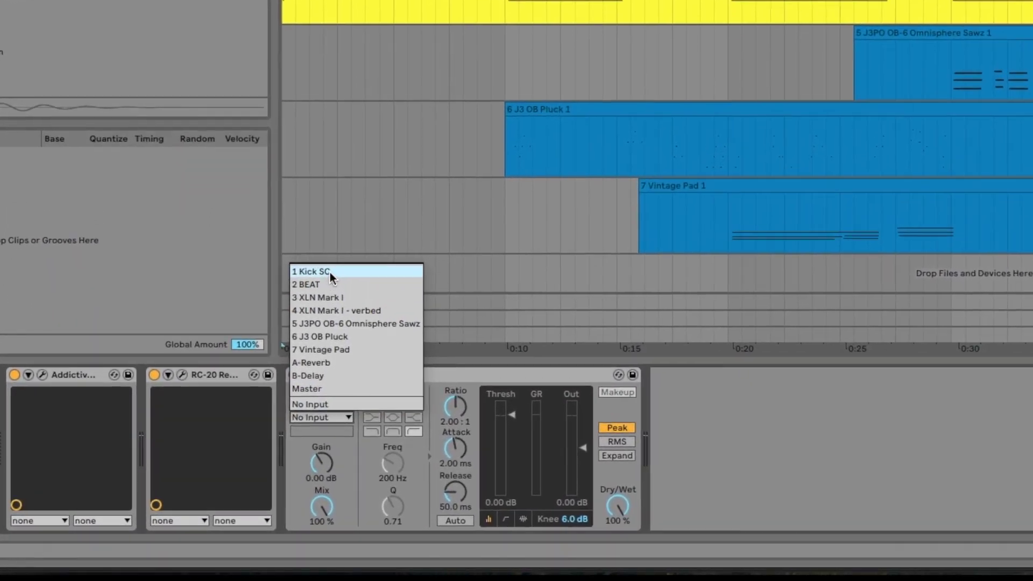
click(236, 388)
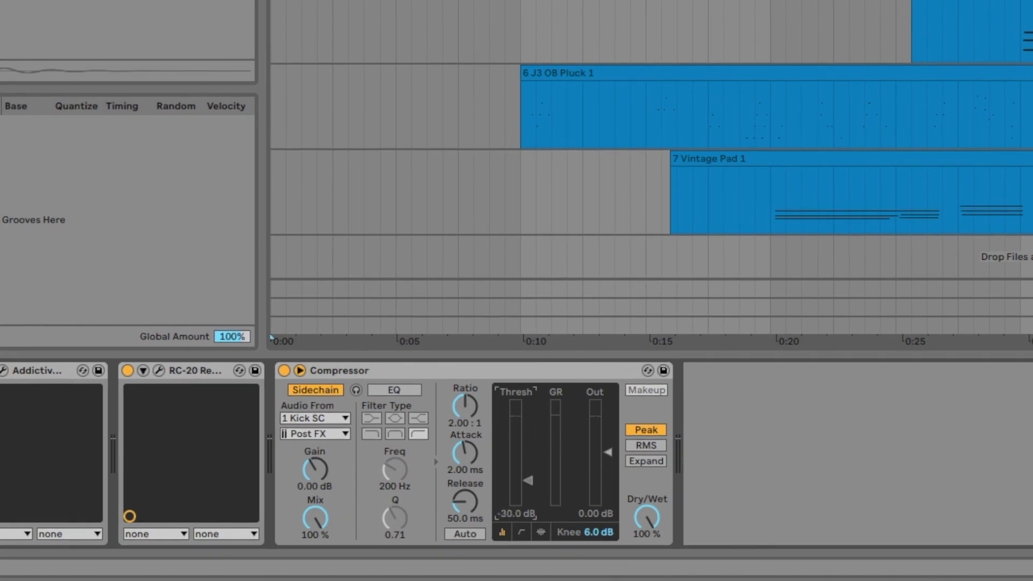
click(521, 338)
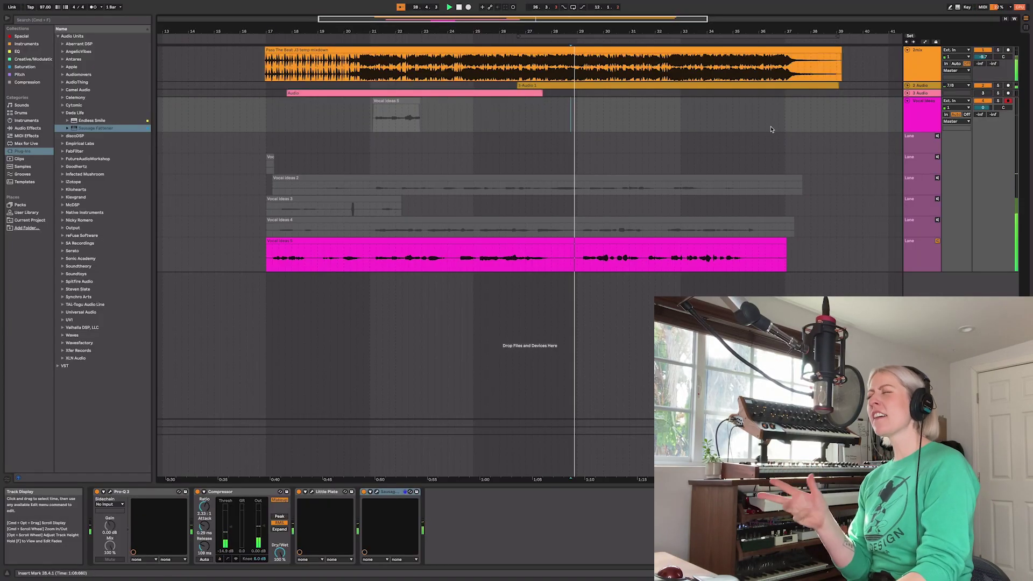
Record a new vocal take onto the armed Vocal ideas track with F9.
key(F9)
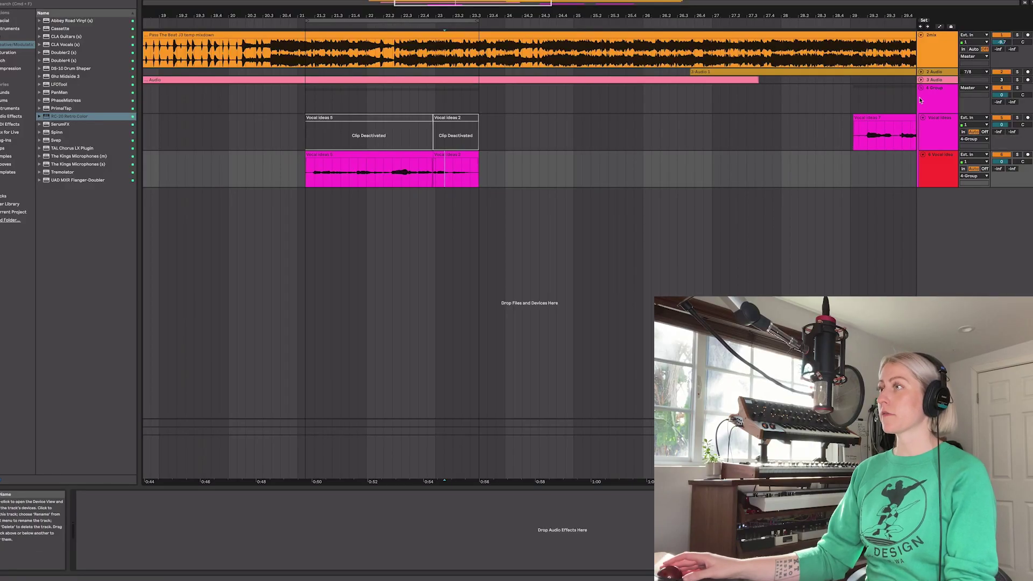
Turn on the 4 Group RC-20's Digital module at about 24% and lower its bits to 59%.
click(920, 100)
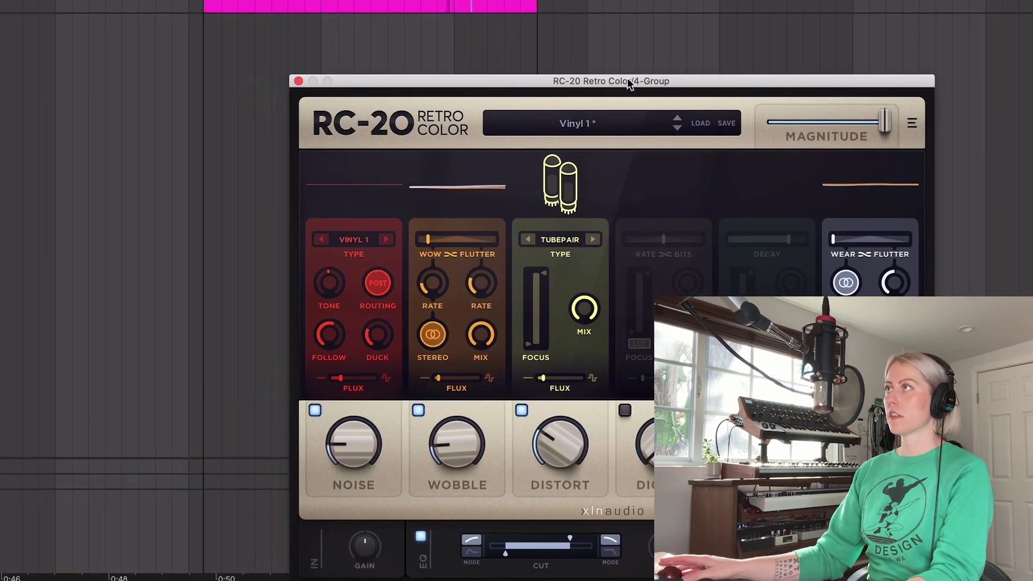
drag(410, 412, 409, 390)
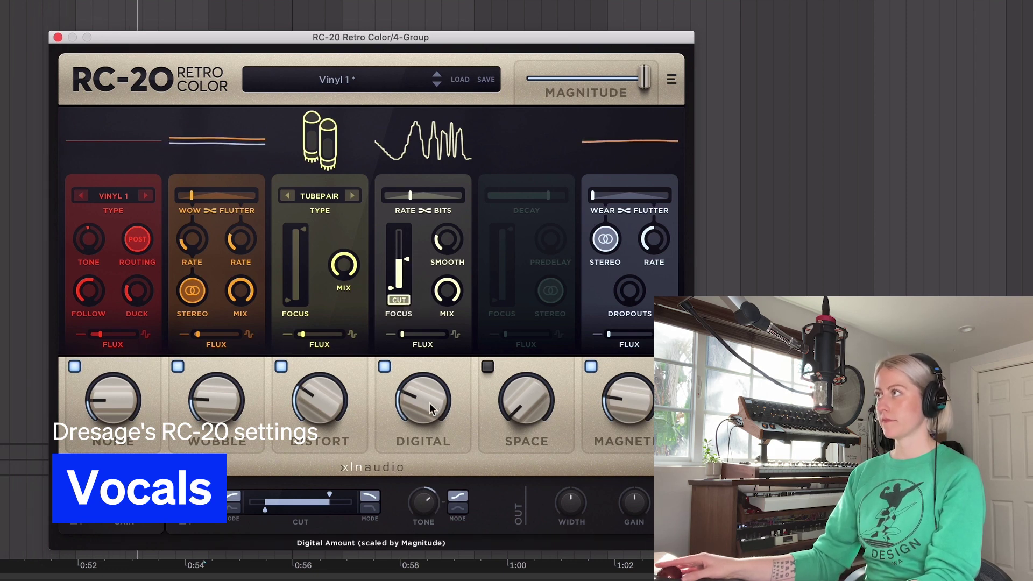
mouse_move(430, 413)
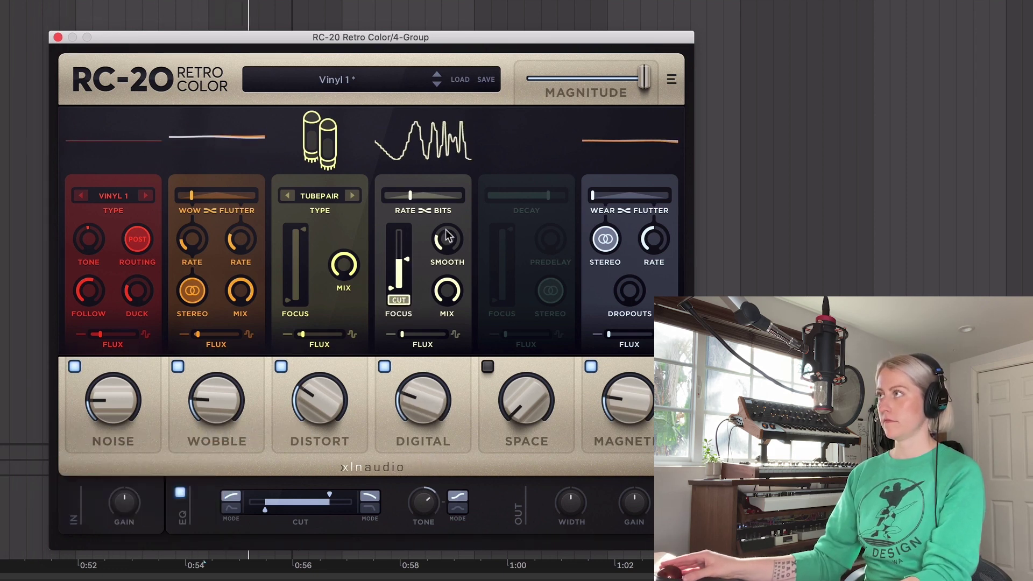
mouse_move(415, 194)
mouse_down()
mouse_move(440, 195)
mouse_move(412, 208)
mouse_up()
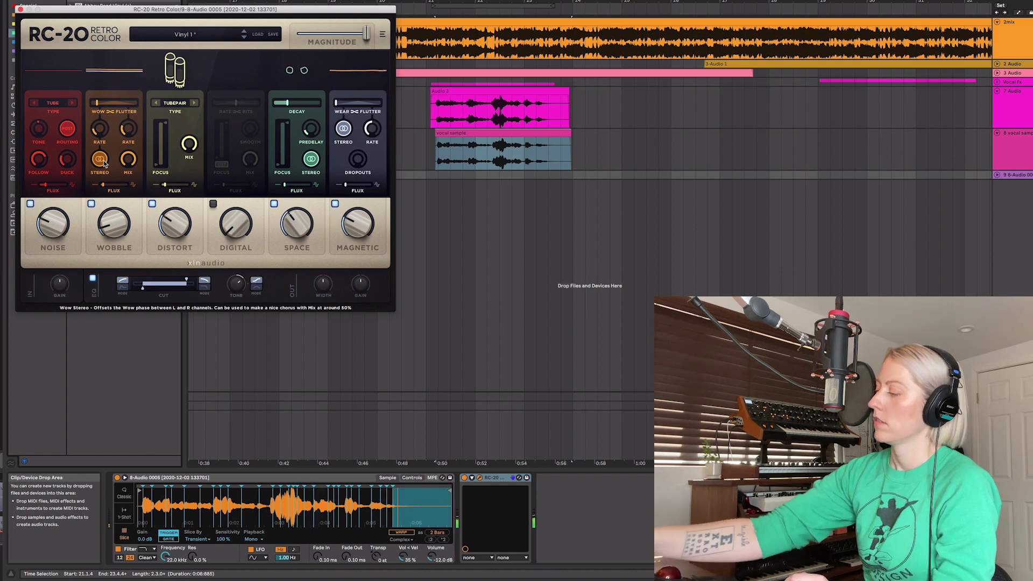
Slice 8-Audio 0005 into a 16-slice Drum Rack on a new MIDI track and raise RC-20 Space decay to about 73%.
right_click(266, 513)
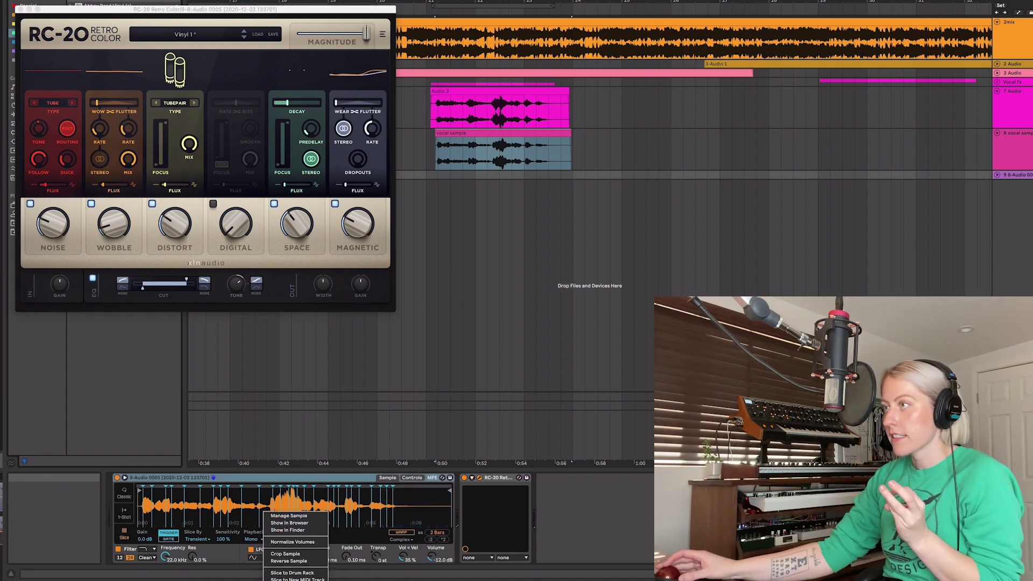
click(302, 578)
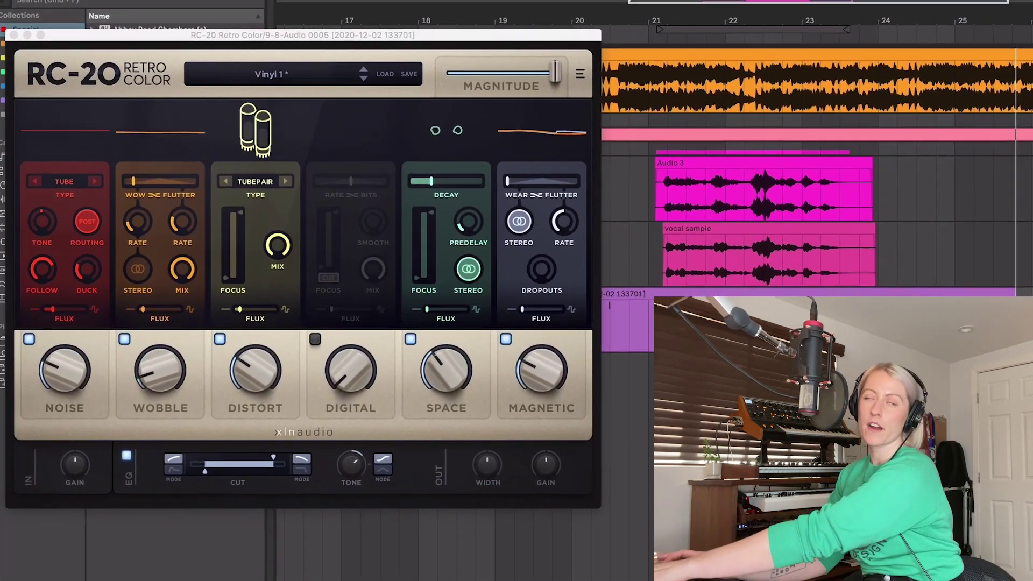
drag(287, 102, 310, 104)
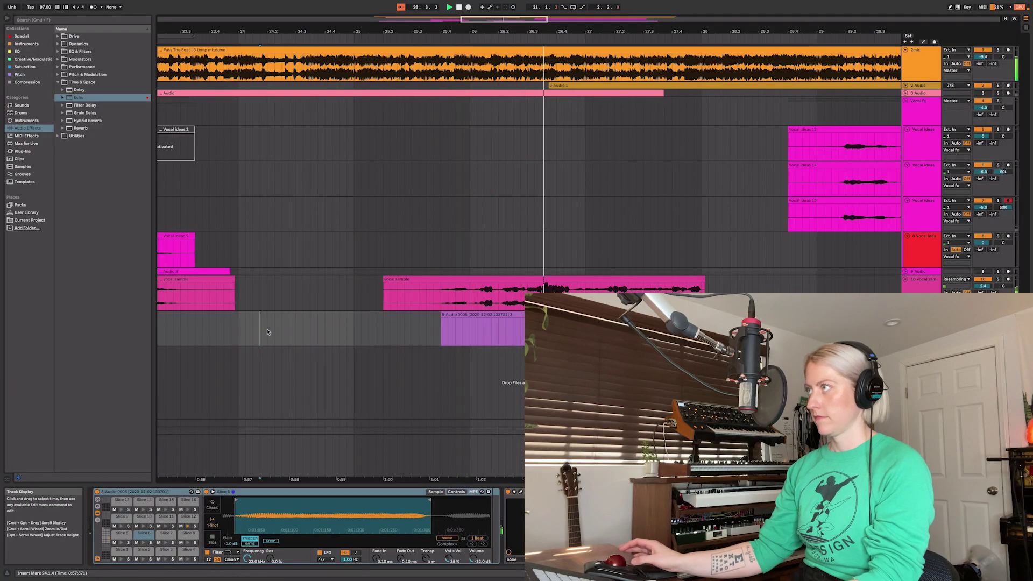
Bypass the claps group's RC-20 Space reverb, then re-enable it.
scroll(267, 332, left, 1)
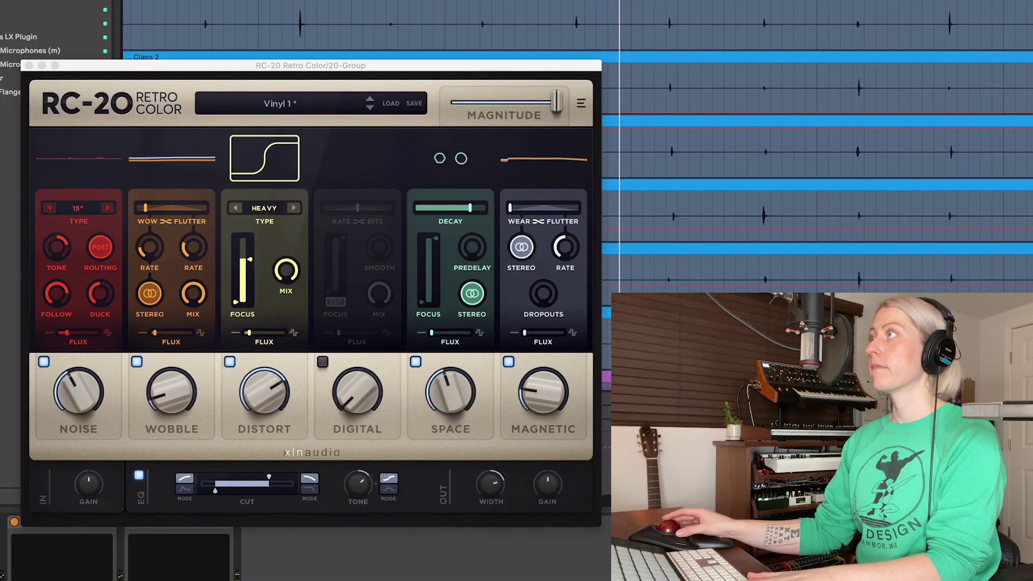
click(415, 361)
click(415, 362)
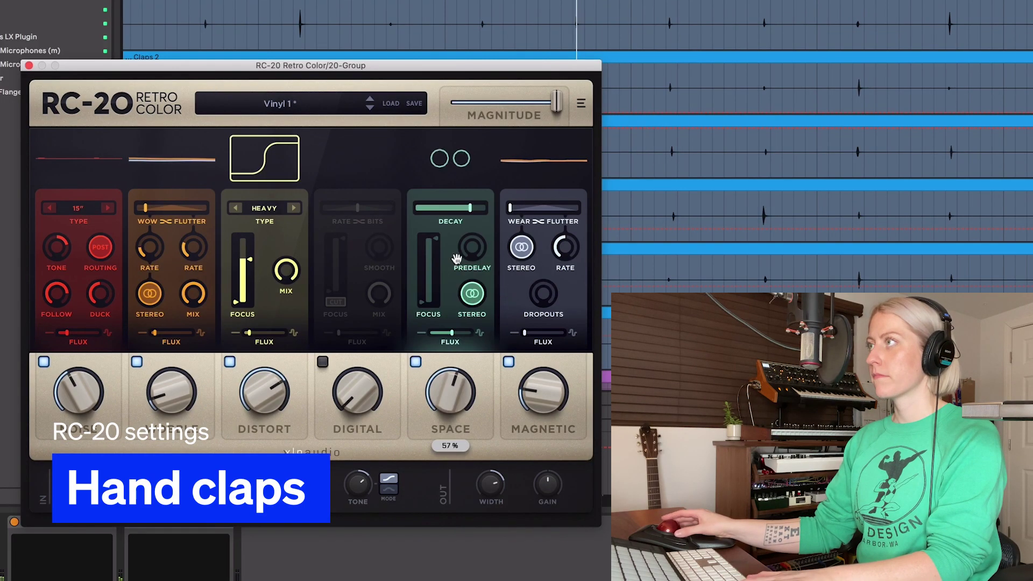
mouse_move(491, 236)
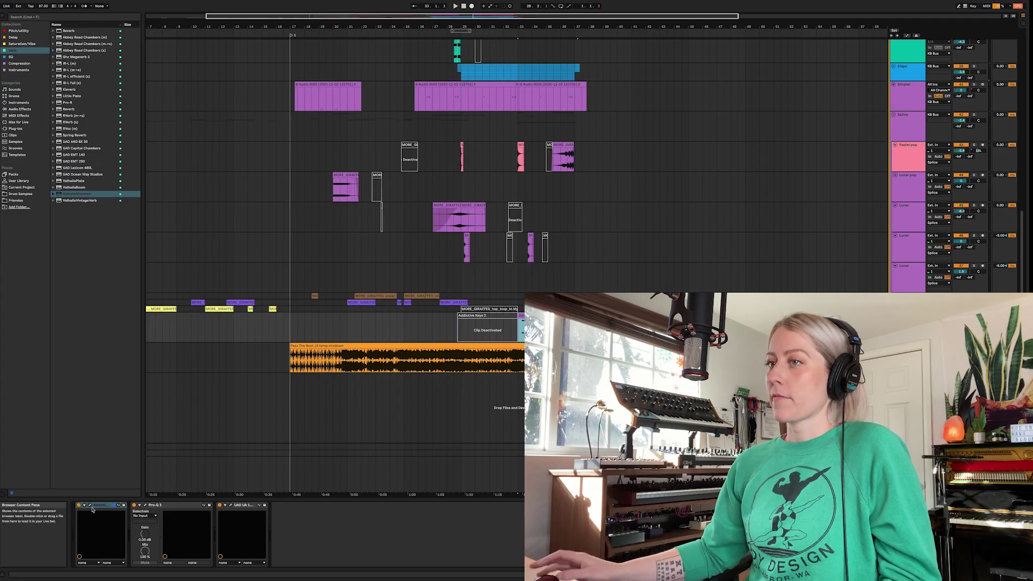
Open the Addictive Keys instrument and place the playback start marker at 19.2.3.
click(91, 506)
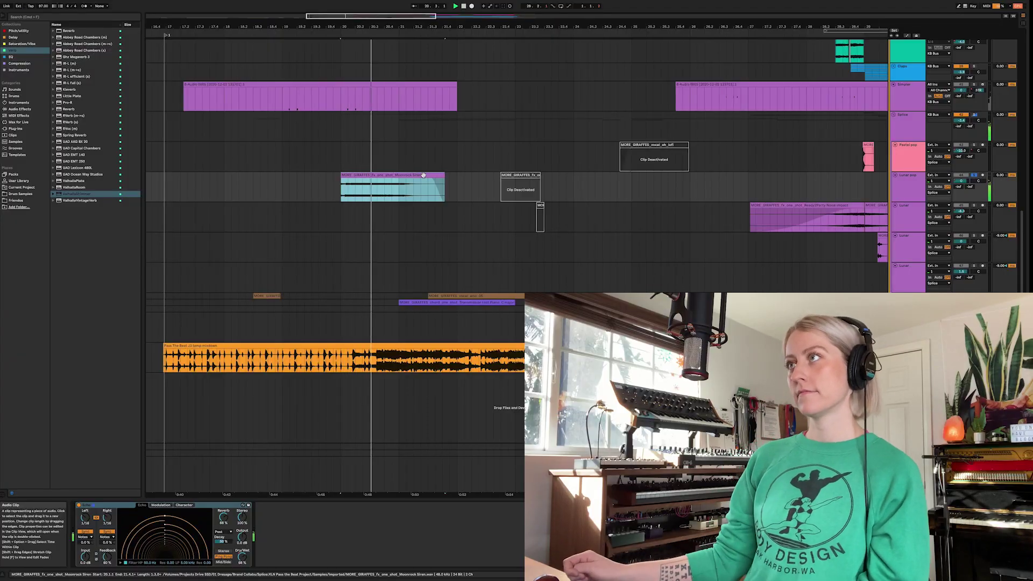
click(303, 181)
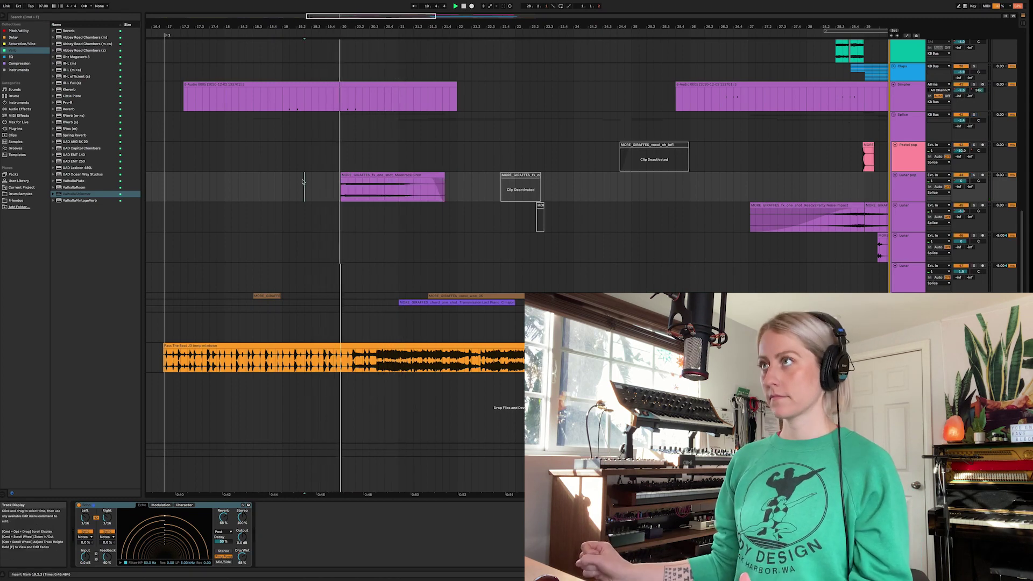